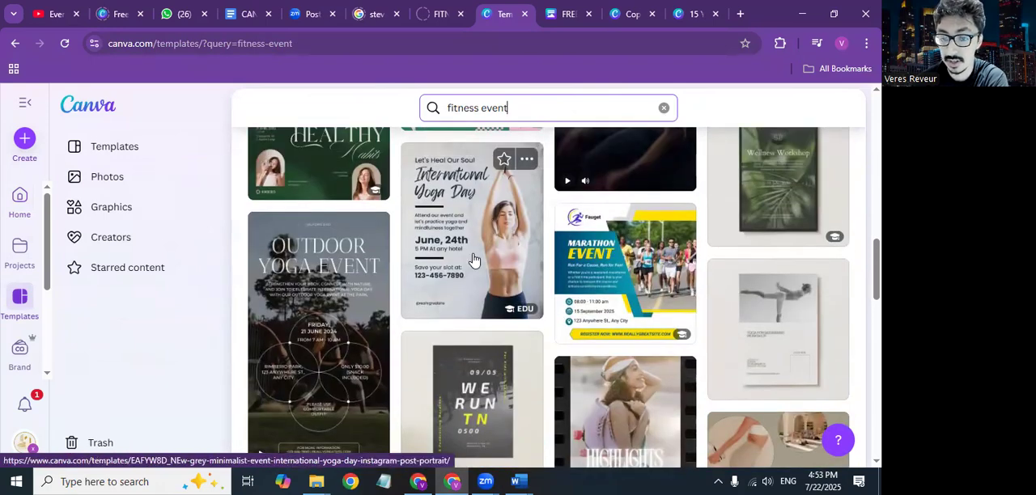
Step: Open the Grey Minimalist Event International Yoga Day Instagram post template and browse the similar designs below it
left_click(471, 256)
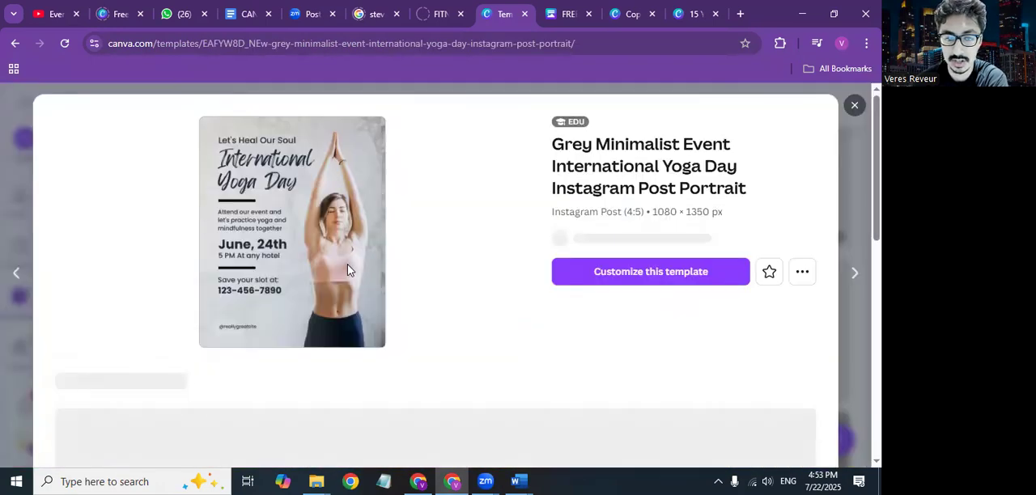
scroll(348, 271, "down", 5)
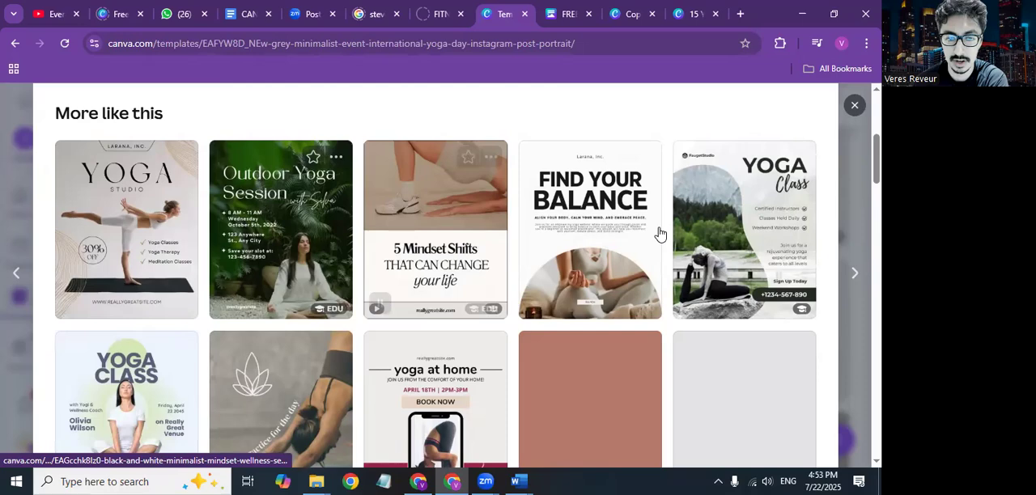
scroll(567, 227, "down", 4)
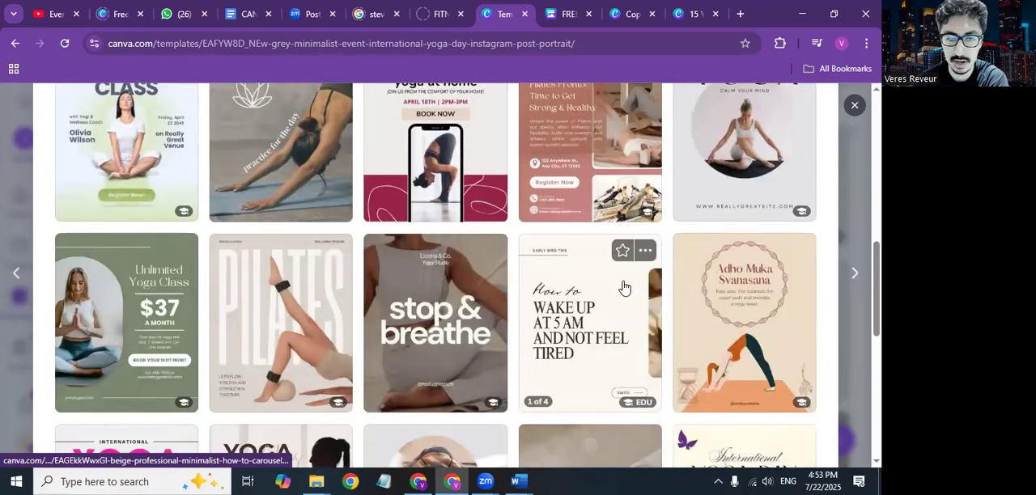
scroll(620, 288, "down", 2)
Step: Open the Sage Green Minimalist Unlimited Yoga Class Instagram post template and look over its related templates
left_click(111, 247)
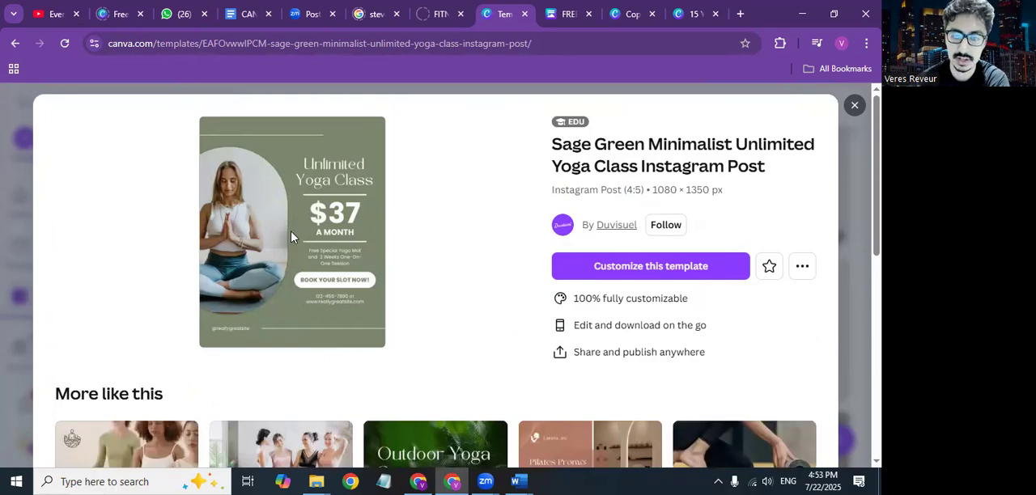
scroll(291, 237, "down", 6)
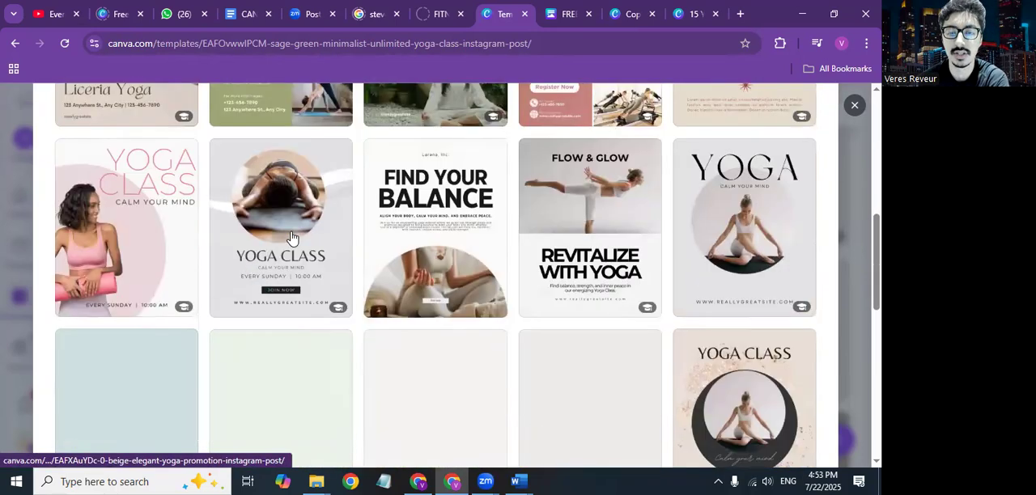
scroll(291, 237, "down", 3)
scroll(292, 237, "up", 9)
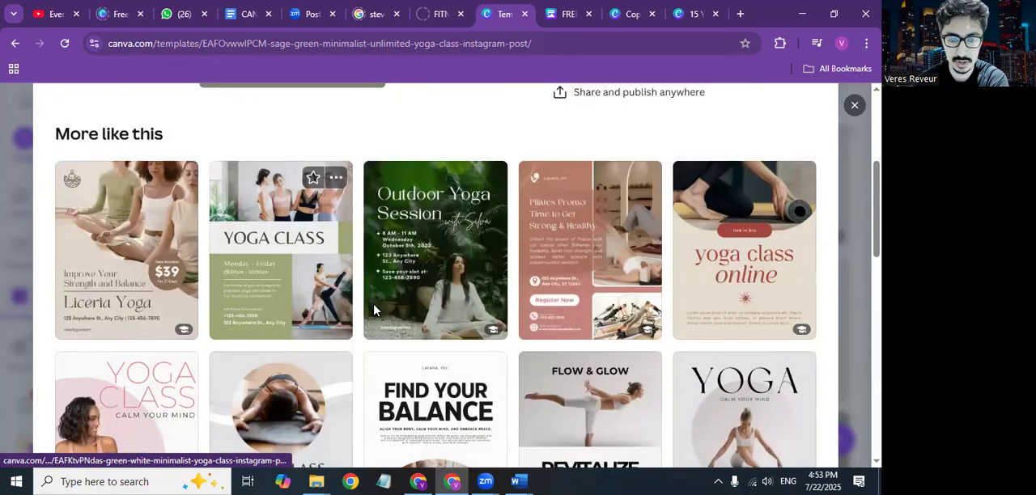
Step: Switch to the Google Docs file CANVA GRAPHICS TEMPLATES SHAREABLE LINKS and review its template links and sample graphics from start to end
left_click(420, 478)
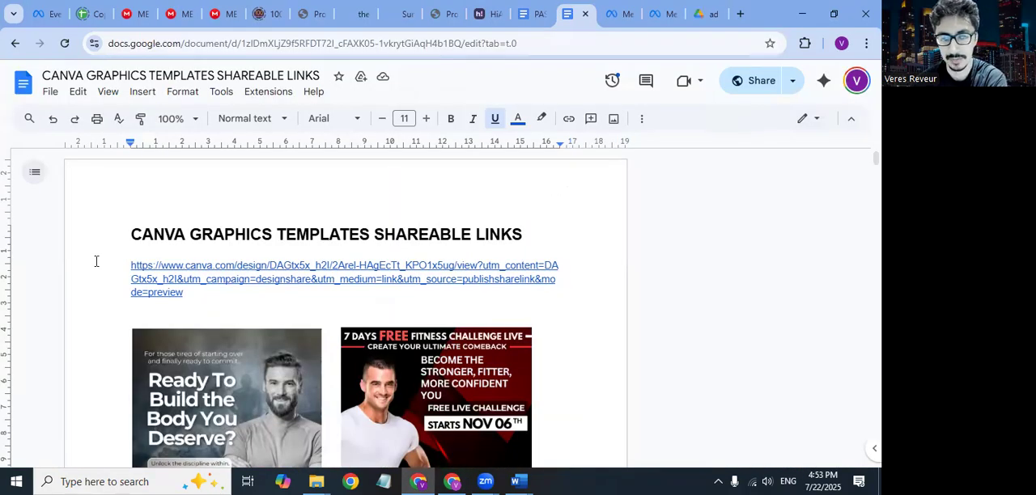
scroll(407, 244, "down", 1)
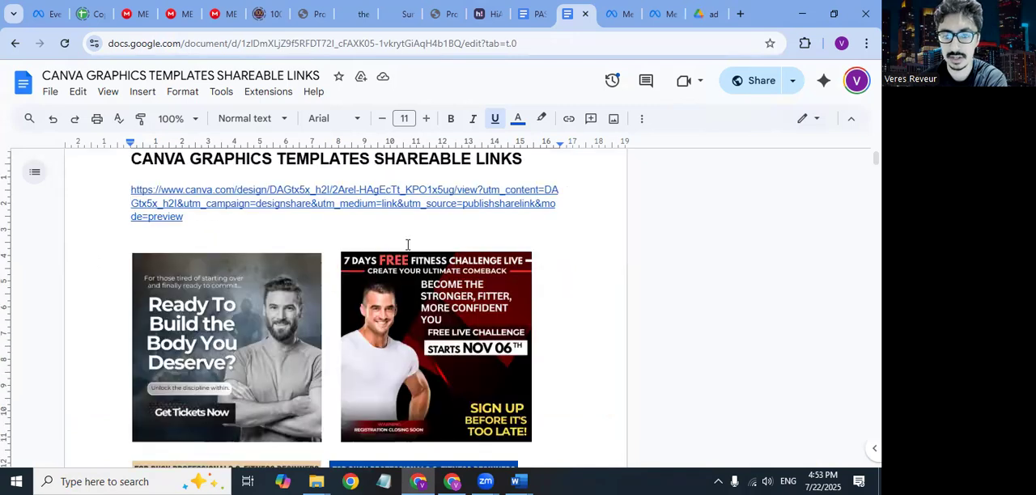
scroll(407, 245, "down", 1)
scroll(413, 332, "down", 2)
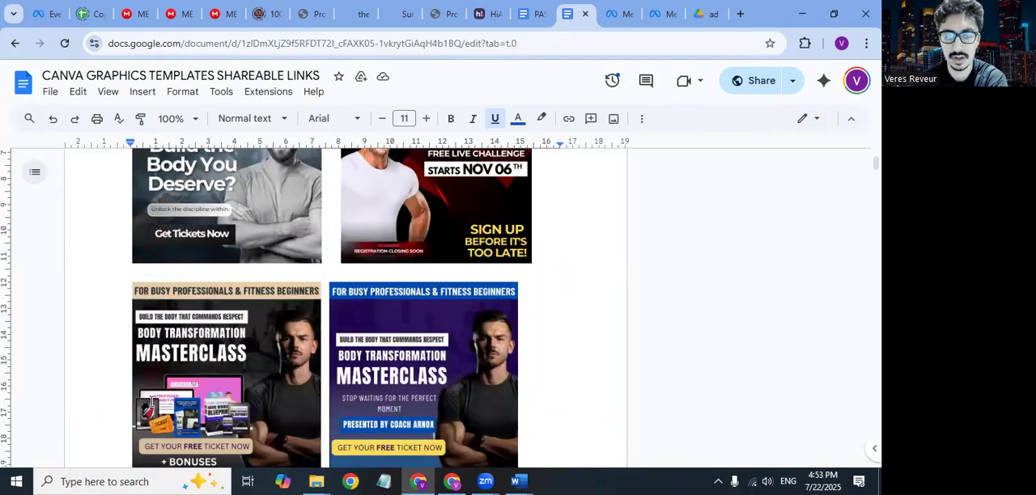
scroll(420, 332, "down", 2)
scroll(420, 332, "down", 3)
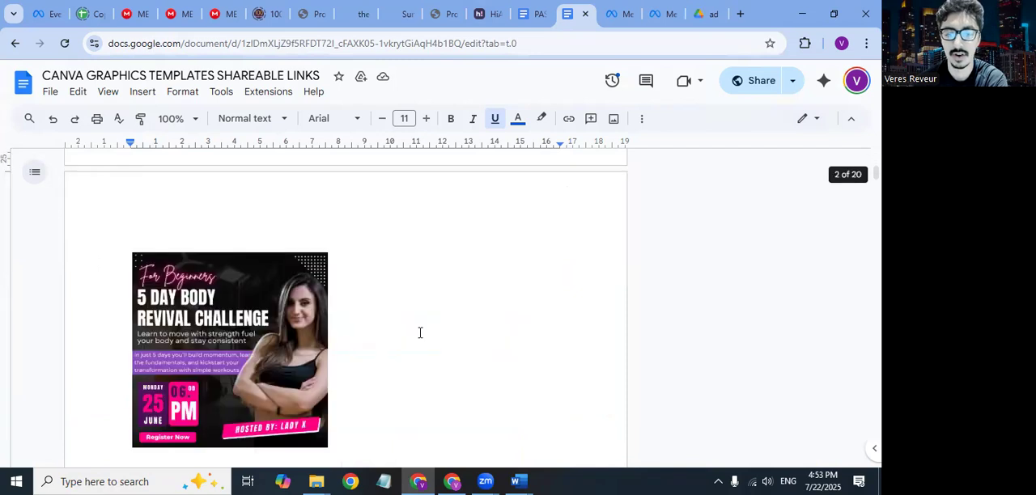
scroll(420, 333, "down", 8)
scroll(420, 333, "down", 5)
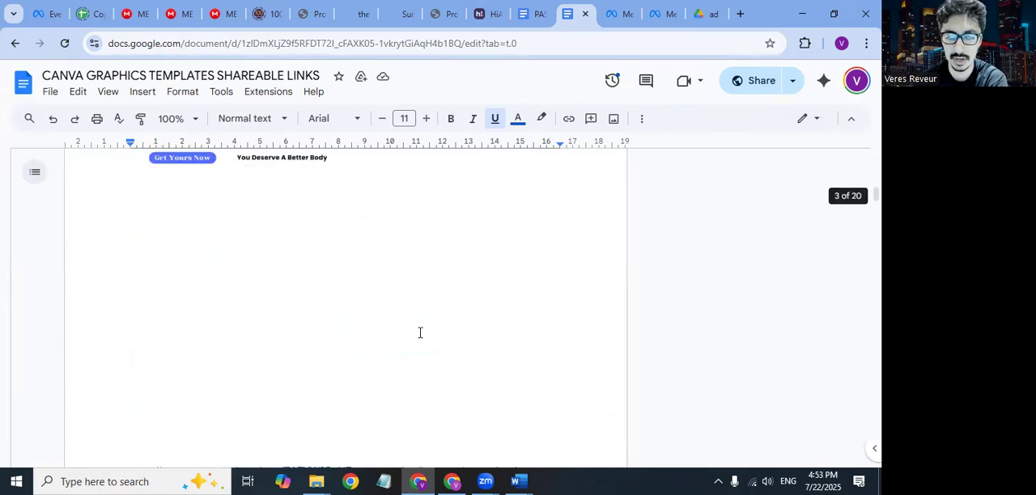
scroll(243, 315, "down", 5)
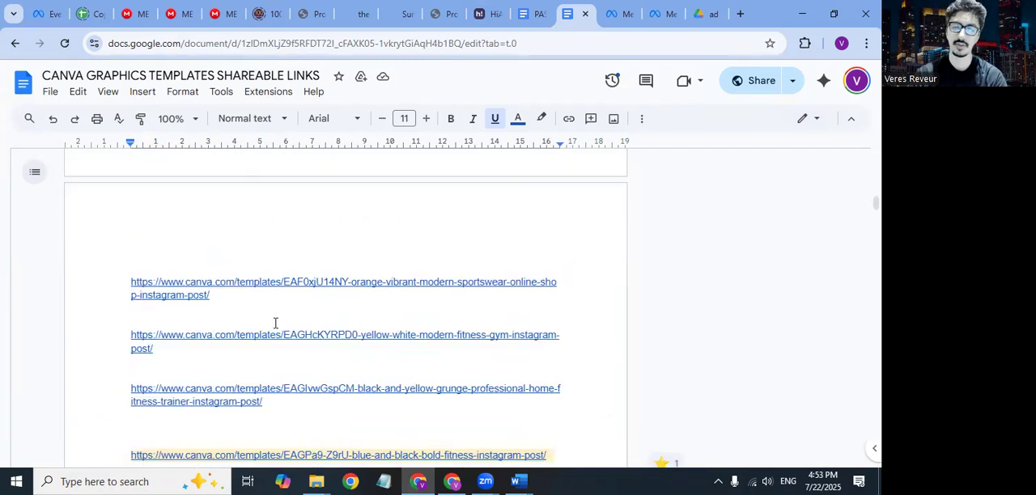
scroll(275, 323, "down", 4)
scroll(275, 323, "down", 5)
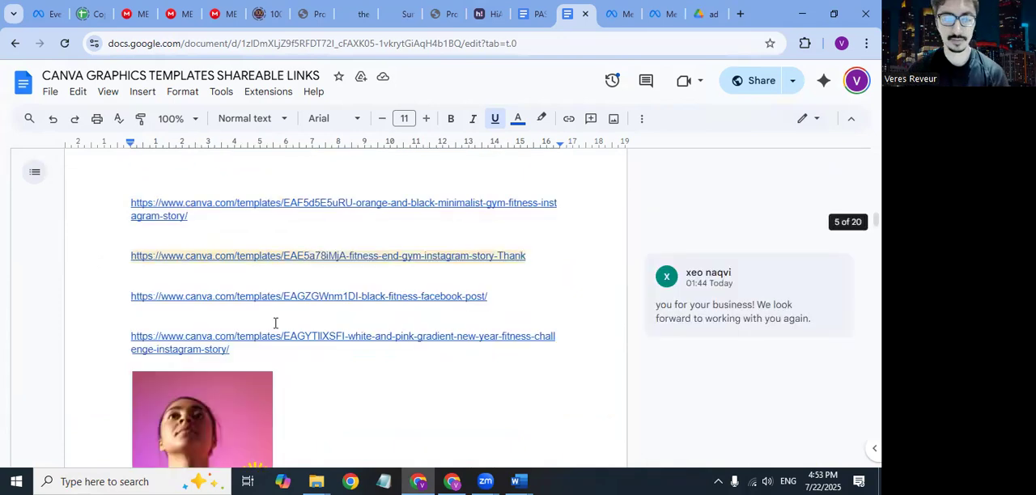
scroll(276, 323, "down", 5)
scroll(275, 323, "down", 5)
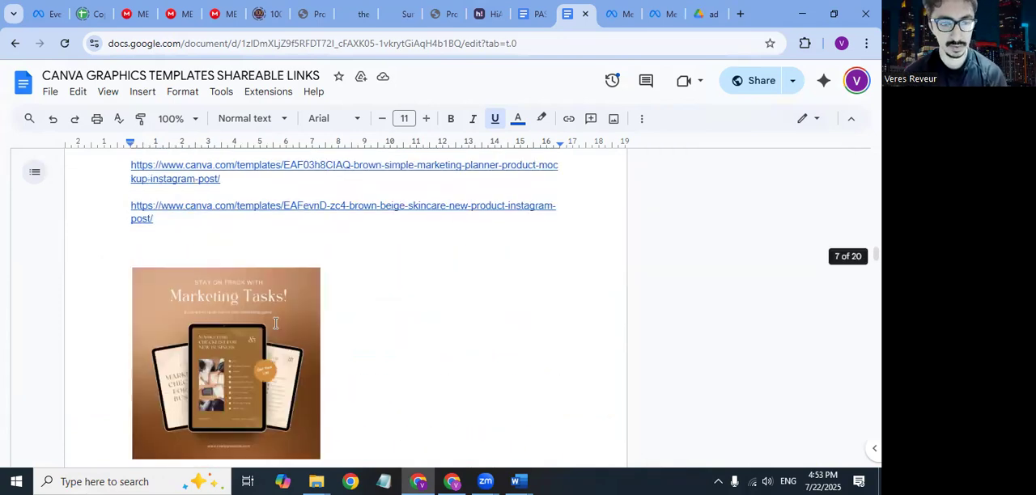
scroll(275, 322, "down", 5)
scroll(275, 323, "down", 5)
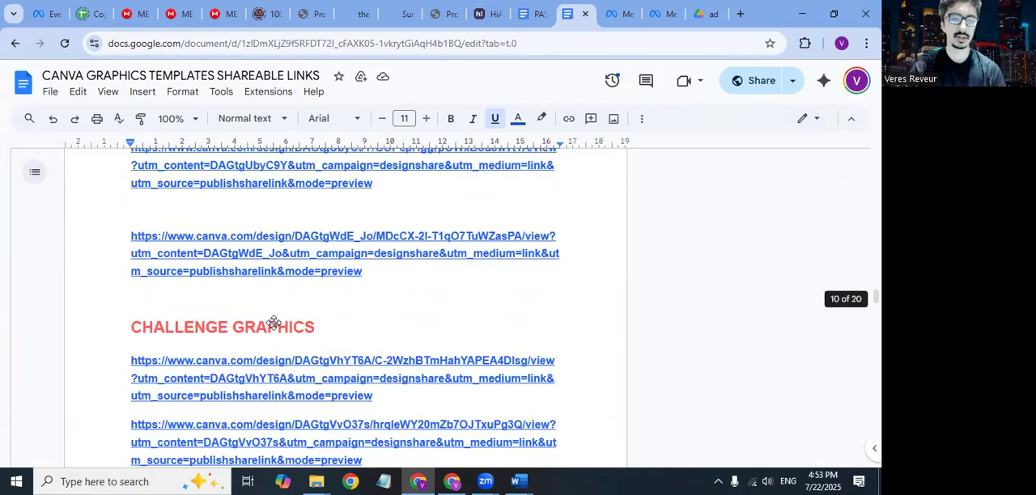
scroll(275, 323, "down", 5)
scroll(274, 322, "down", 5)
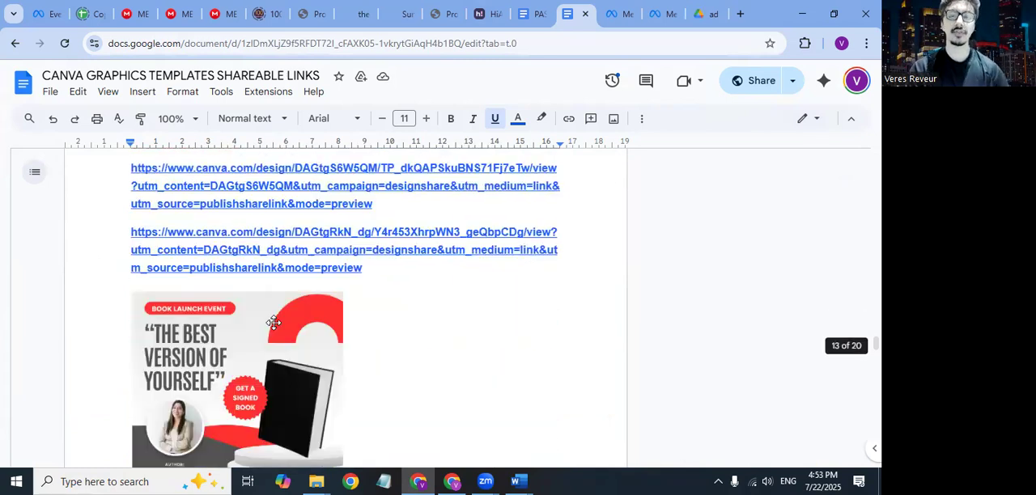
scroll(274, 324, "down", 5)
scroll(274, 328, "down", 5)
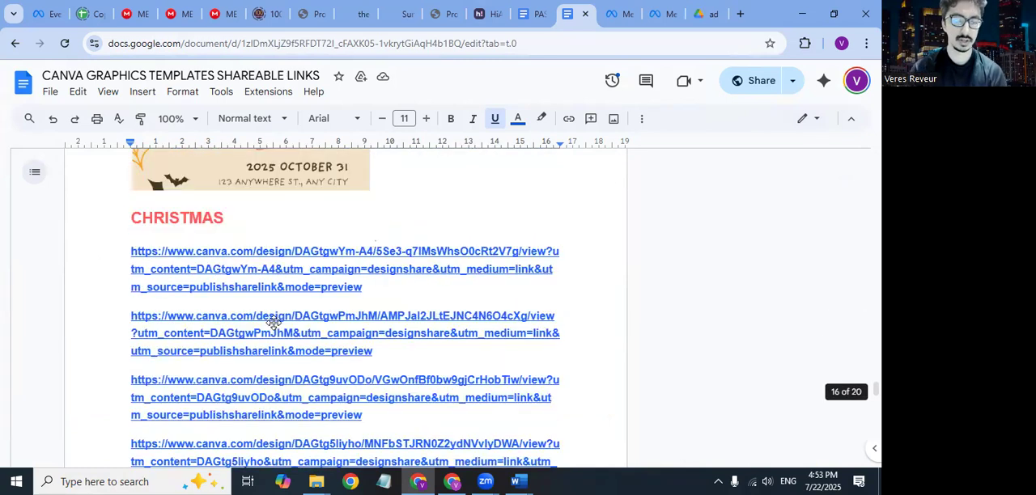
scroll(275, 323, "down", 5)
scroll(275, 323, "down", 10)
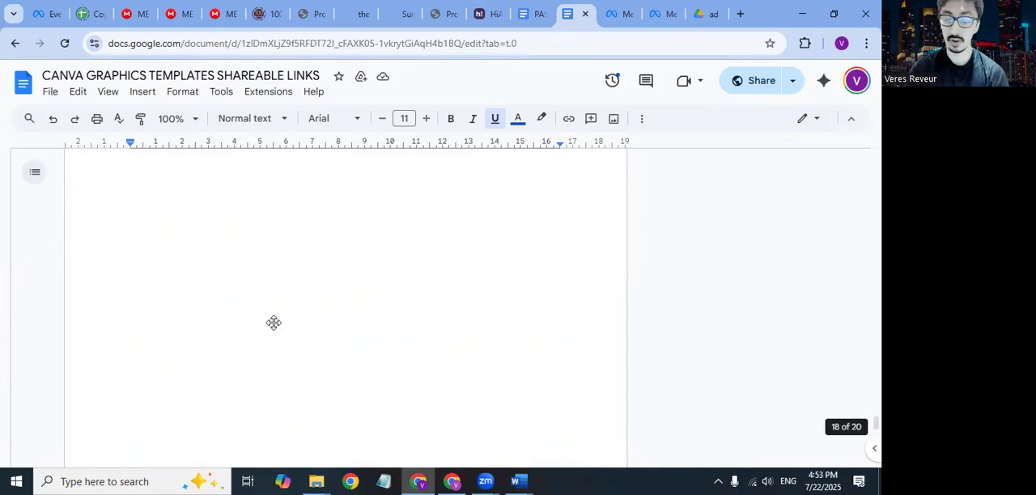
scroll(275, 324, "up", 15)
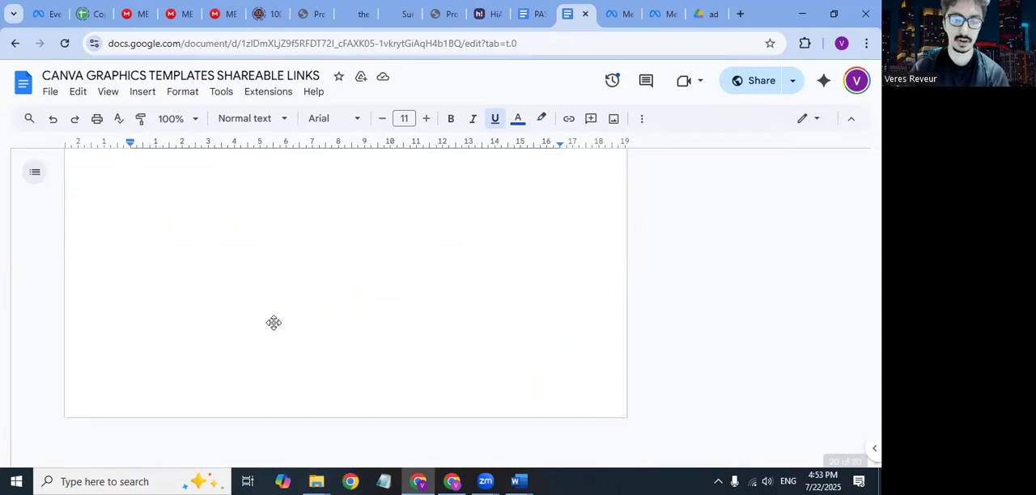
scroll(275, 326, "up", 5)
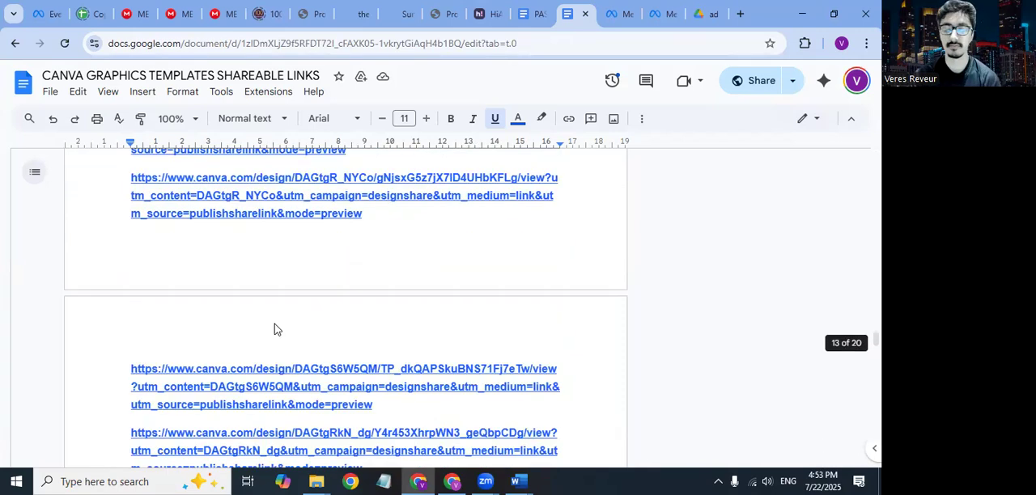
scroll(275, 323, "up", 20)
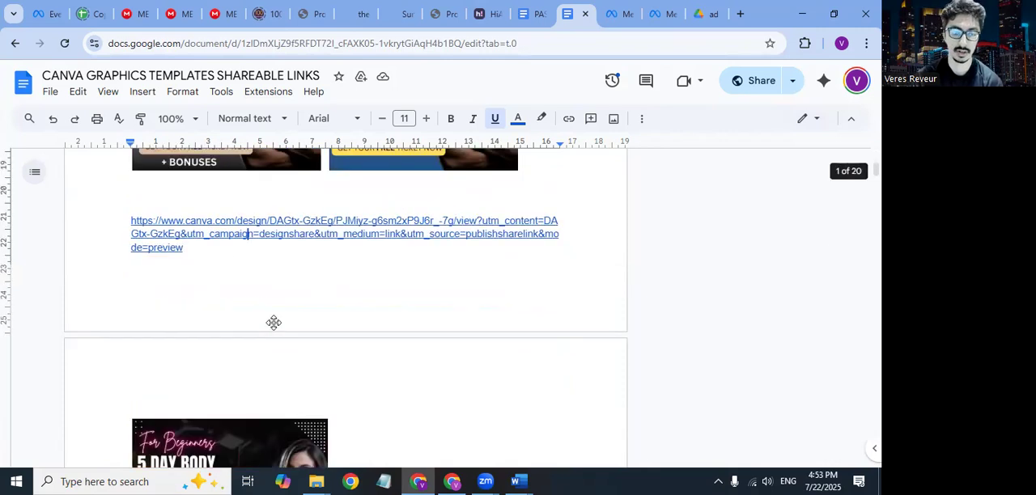
scroll(275, 323, "up", 8)
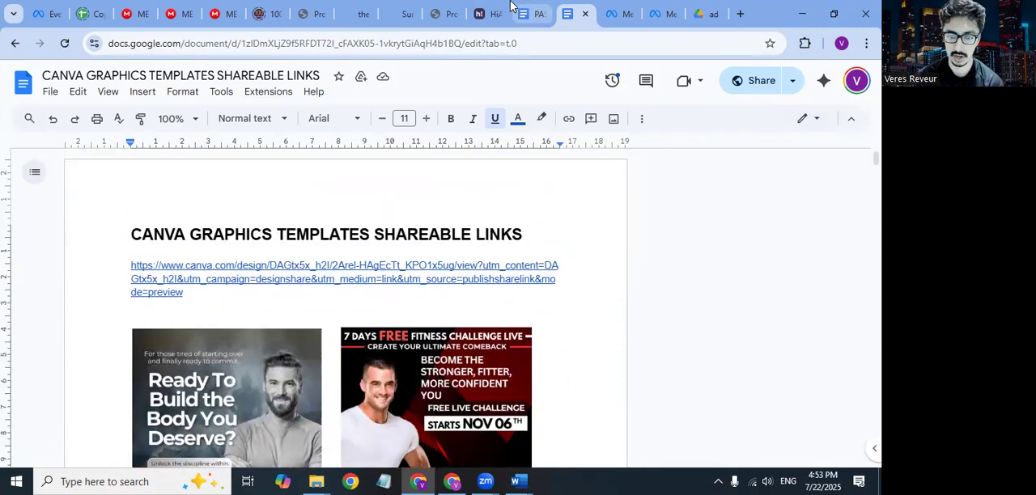
Step: Copy the first template link under the document's title, load it in the Canva browser window, and open the shared template for editing
left_click(453, 480)
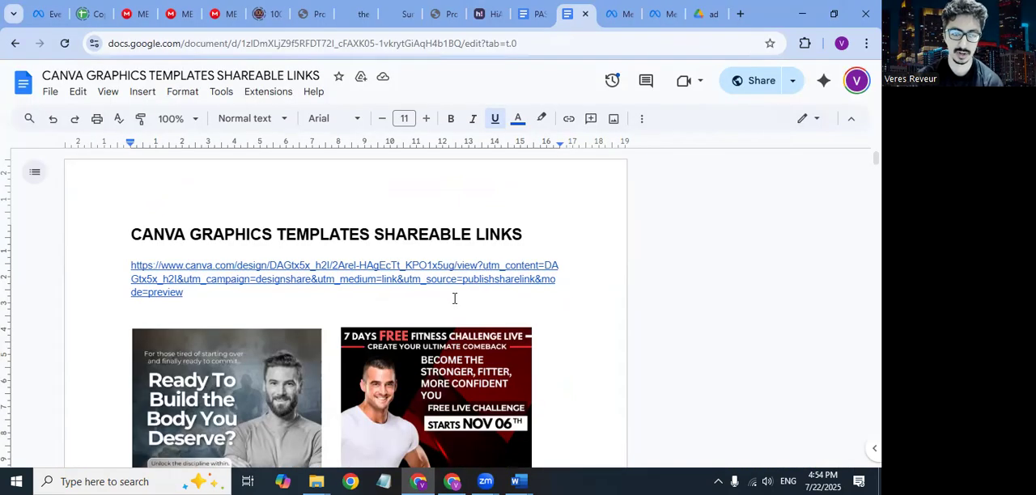
left_click(454, 298)
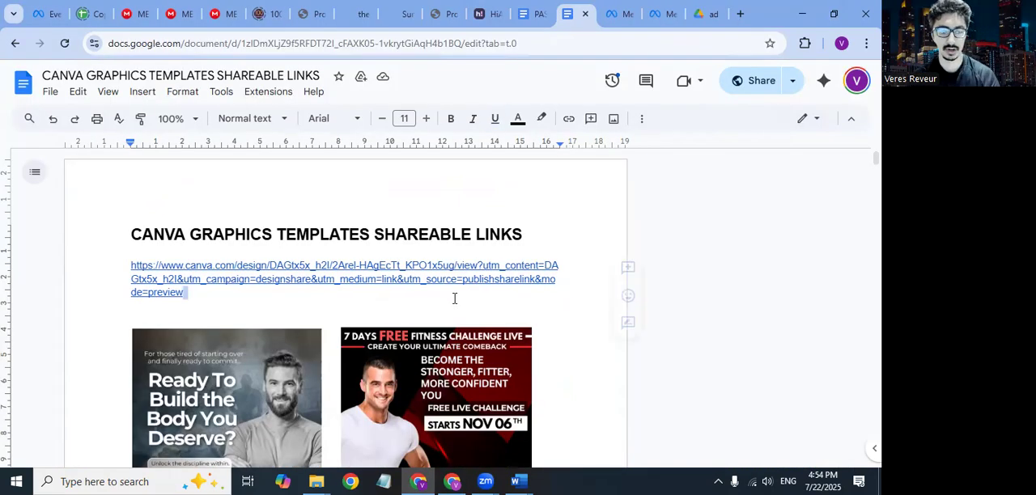
triple_click(454, 298)
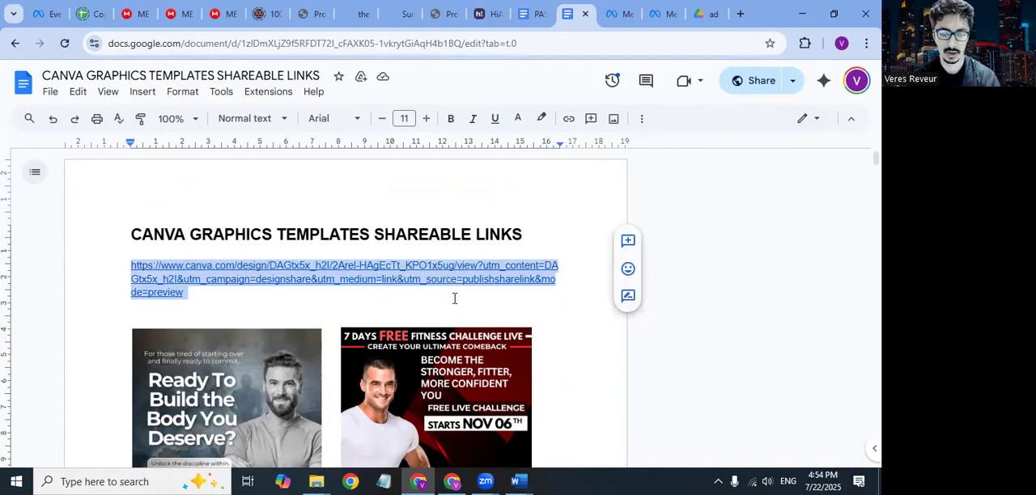
left_click(443, 481)
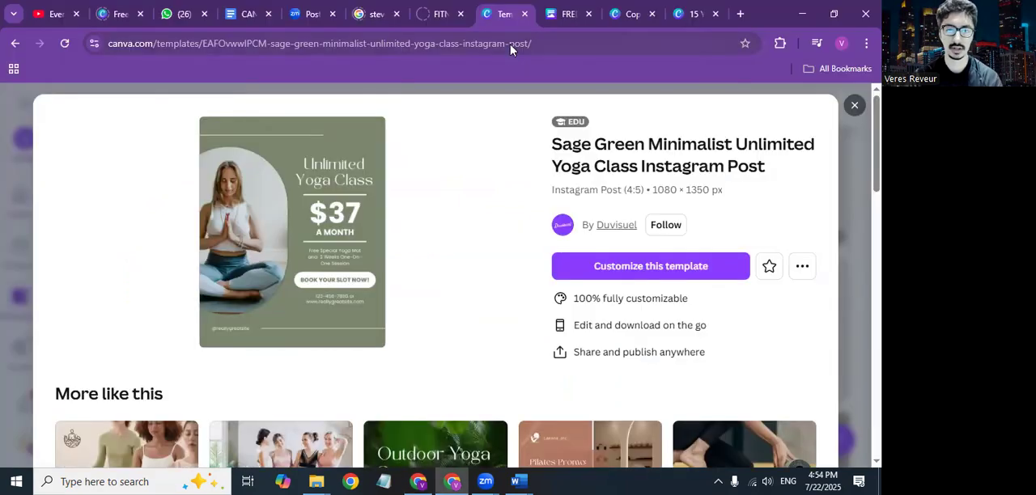
left_click(510, 50)
key("ctrl+v")
key("Return")
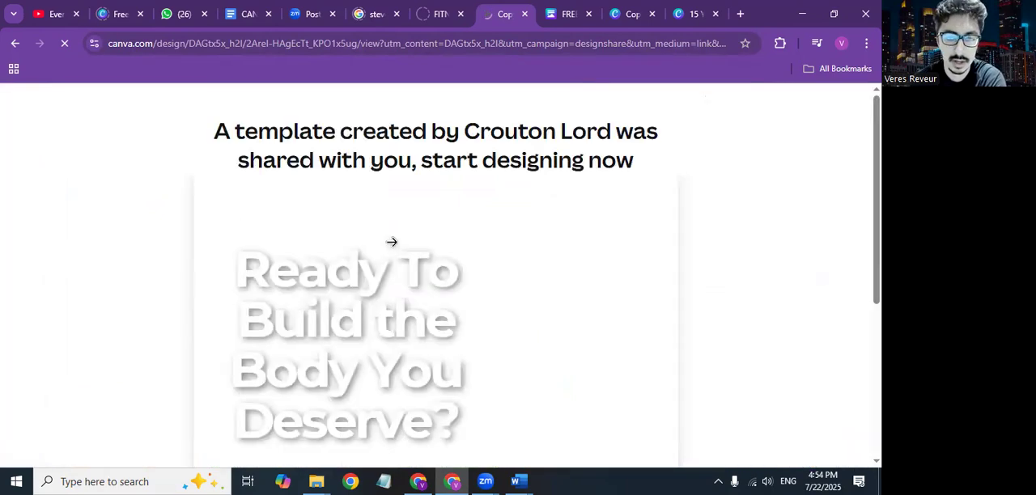
scroll(457, 292, "down", 4)
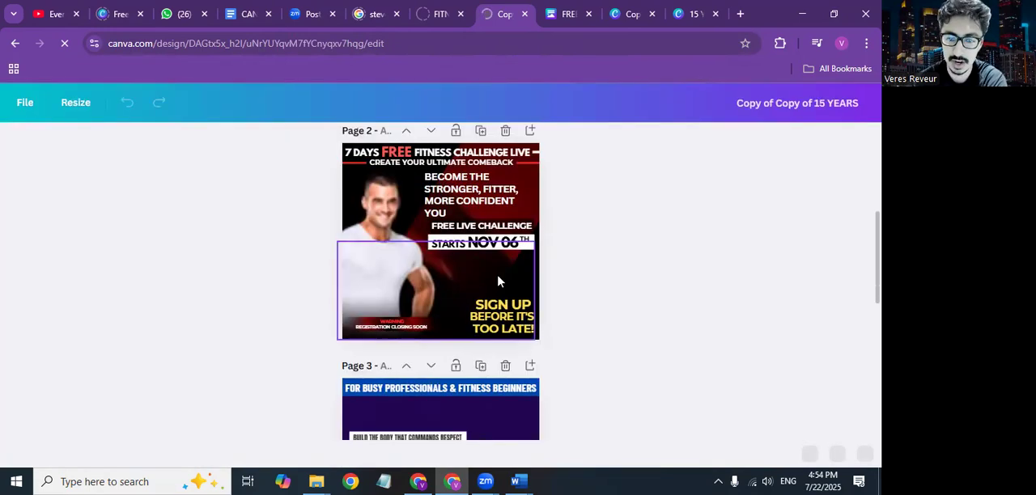
Step: On page 3, the Body Transformation Masterclass design, shift the man's photo slightly to the right
scroll(590, 296, "down", 3)
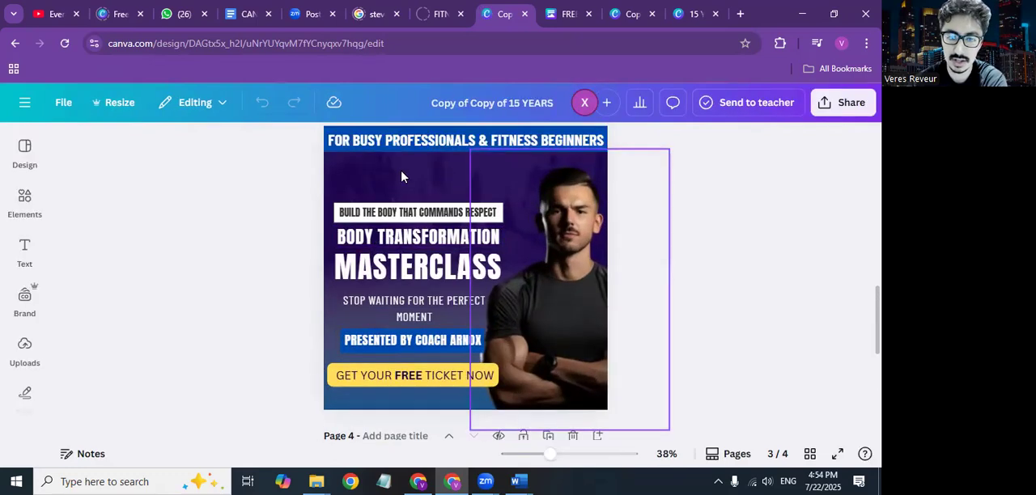
left_click(564, 202)
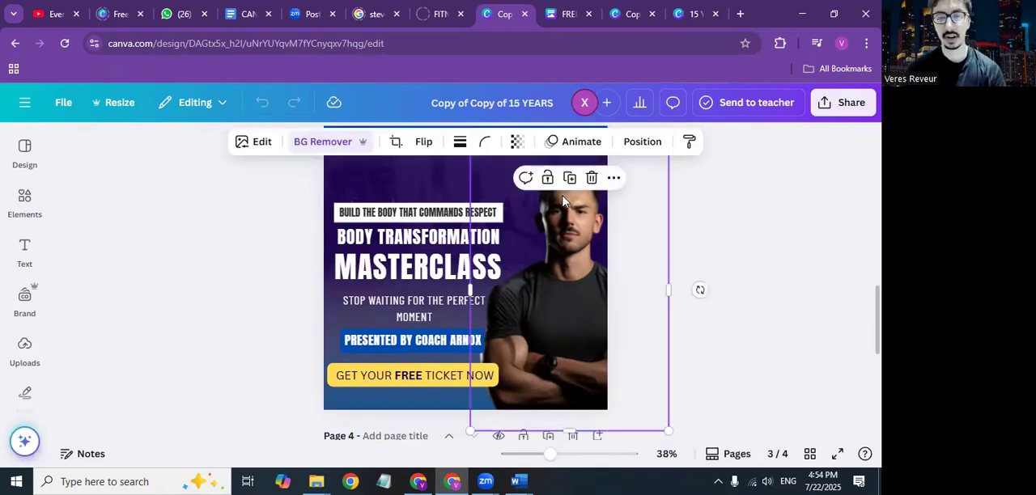
left_click_drag(564, 263, 566, 263)
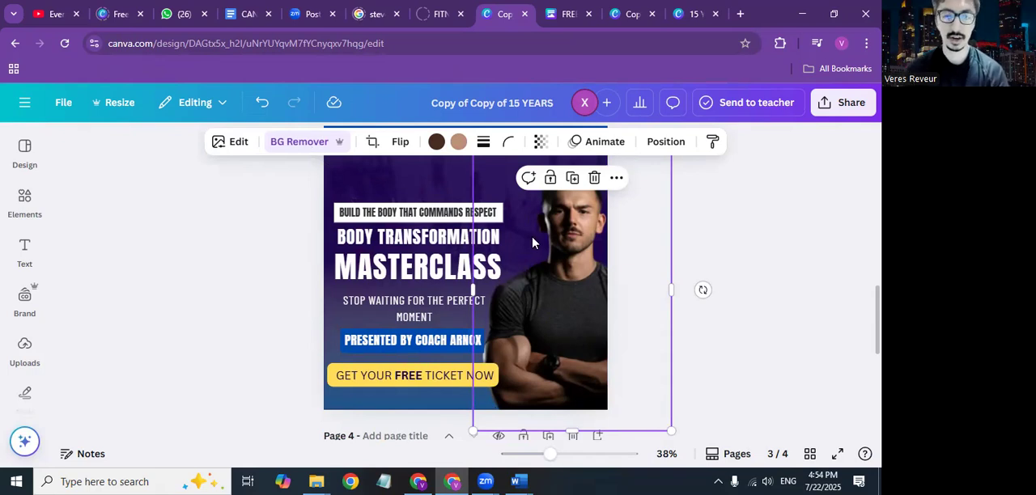
left_click_drag(538, 244, 542, 244)
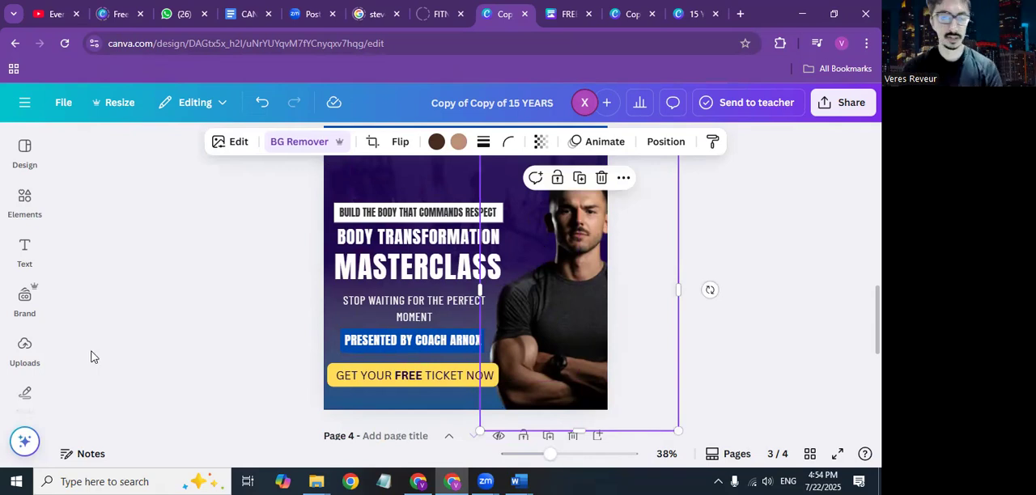
Step: Replace the man's photo on page 3 with the uploaded photo of the woman in a grey tank top
left_click(24, 351)
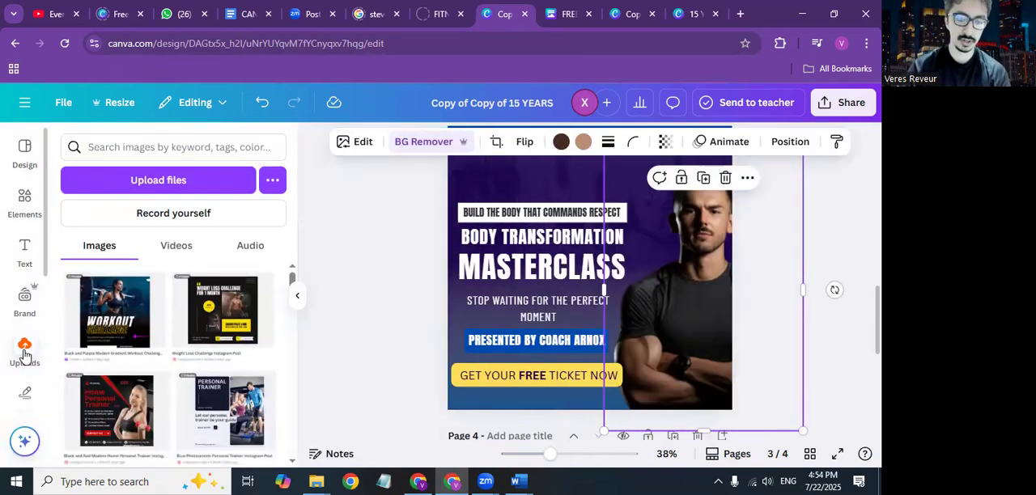
scroll(187, 337, "down", 3)
scroll(194, 337, "down", 5)
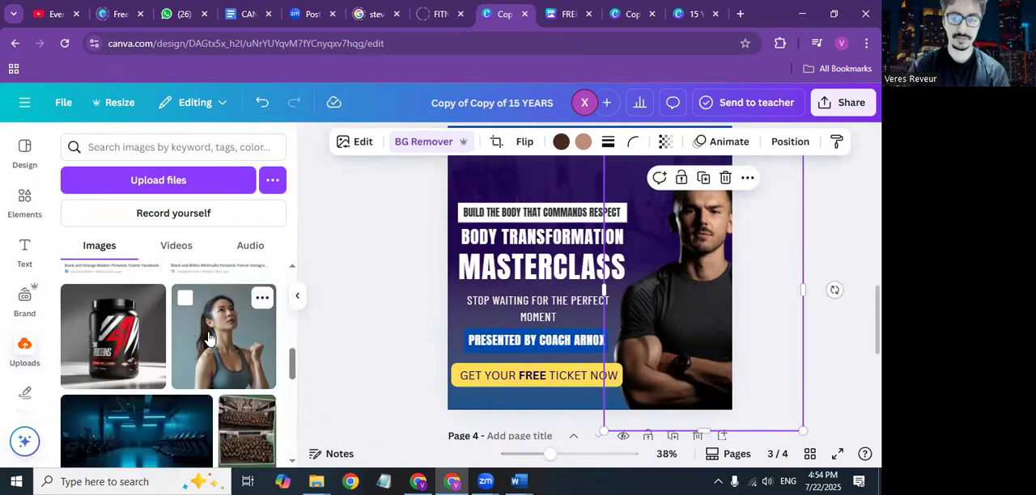
left_click(209, 339)
key("Delete")
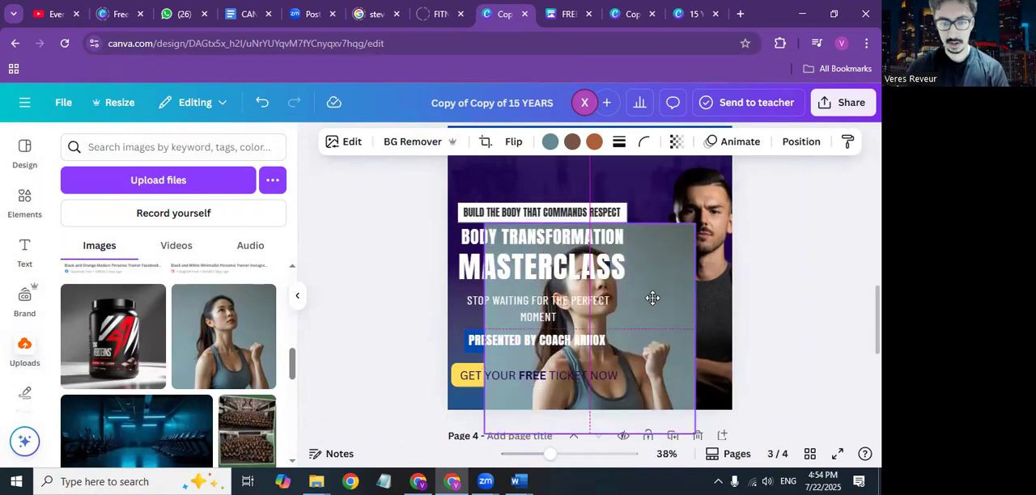
left_click_drag(223, 341, 695, 275)
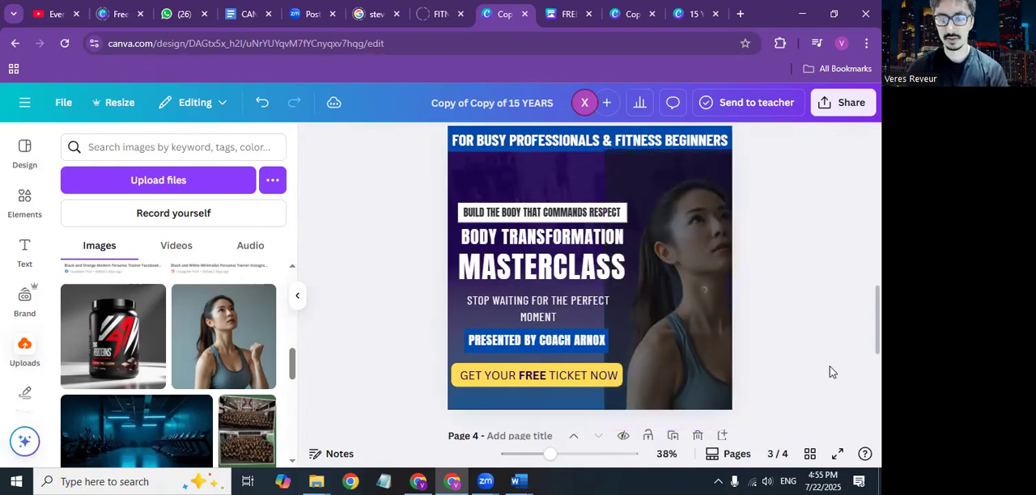
Step: Reposition the woman's photo along the right side of page 3 and flip it horizontally
left_click(702, 304)
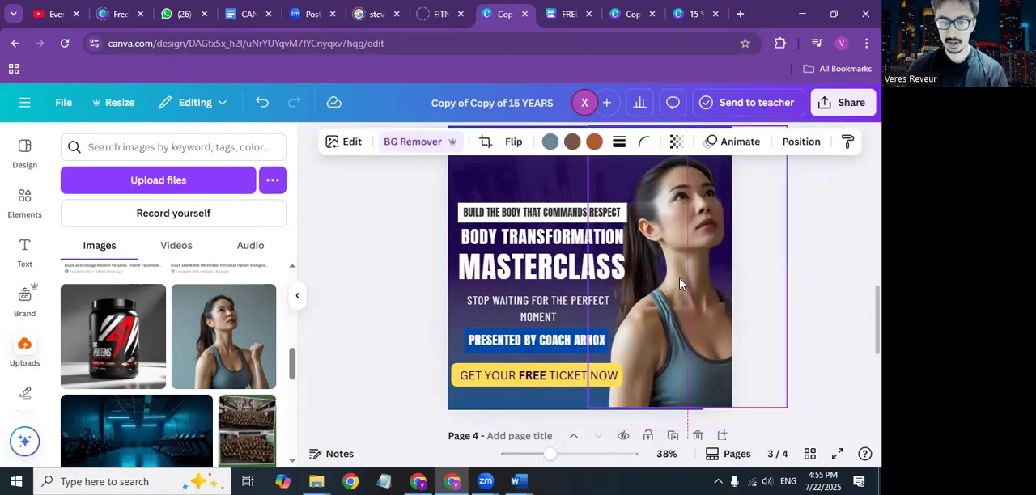
left_click_drag(679, 277, 664, 259)
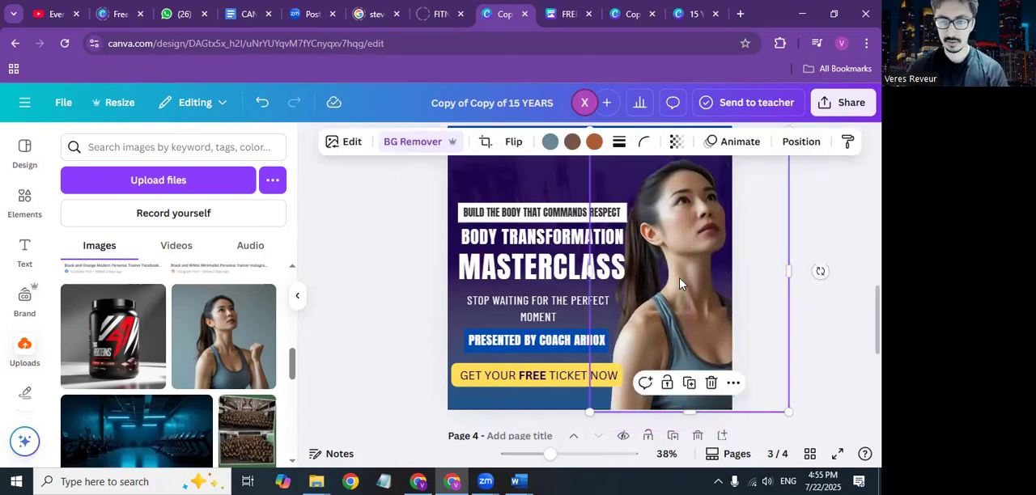
left_click(513, 143)
left_click(525, 177)
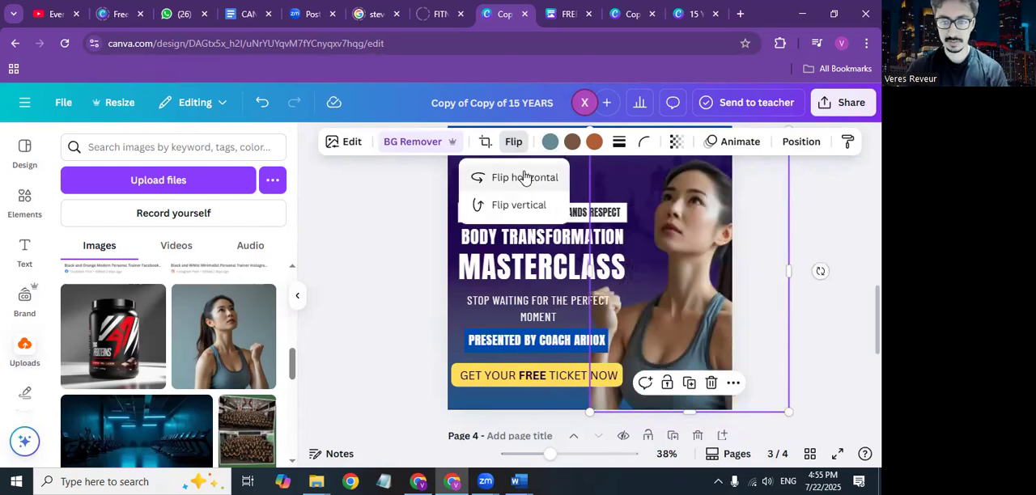
left_click(824, 316)
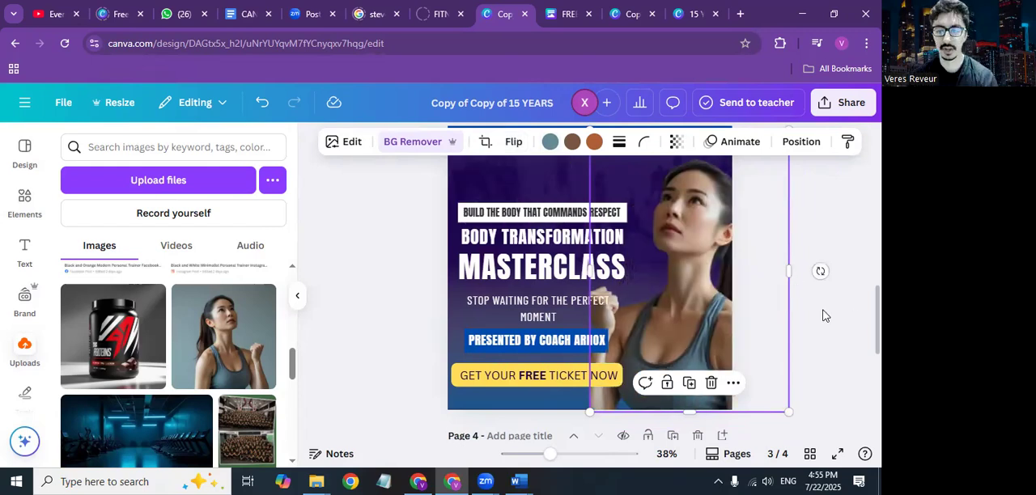
Step: Replace the word MASTERCLASS in the page 3 heading with CHALLENGE
left_click(541, 258)
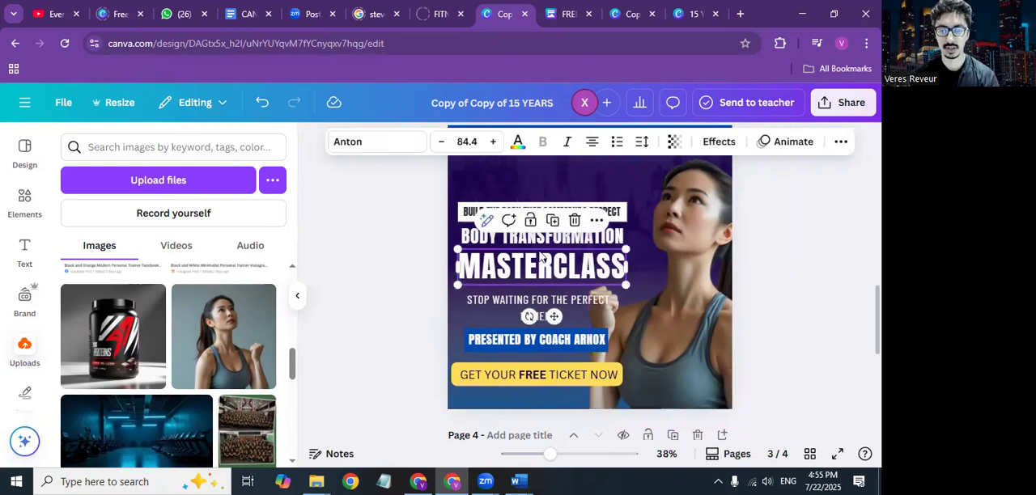
left_click(560, 241)
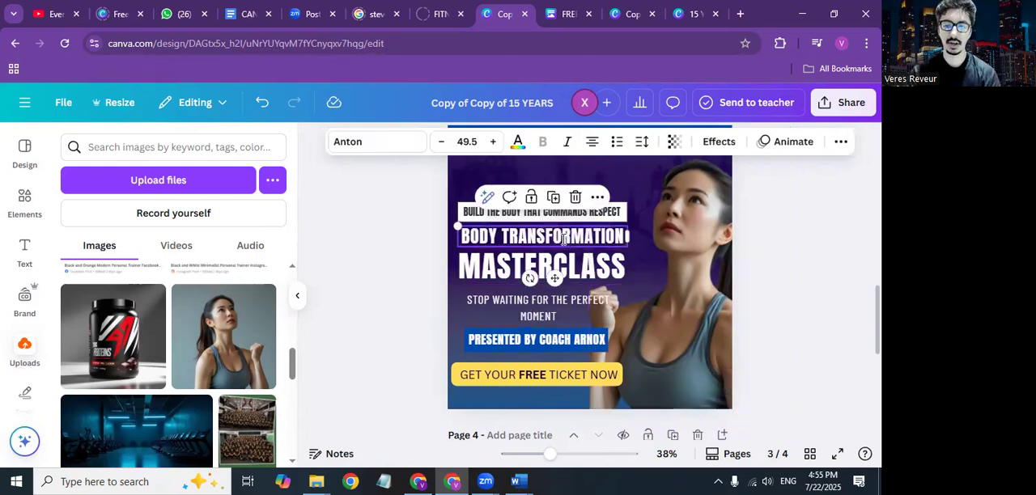
left_click(500, 263)
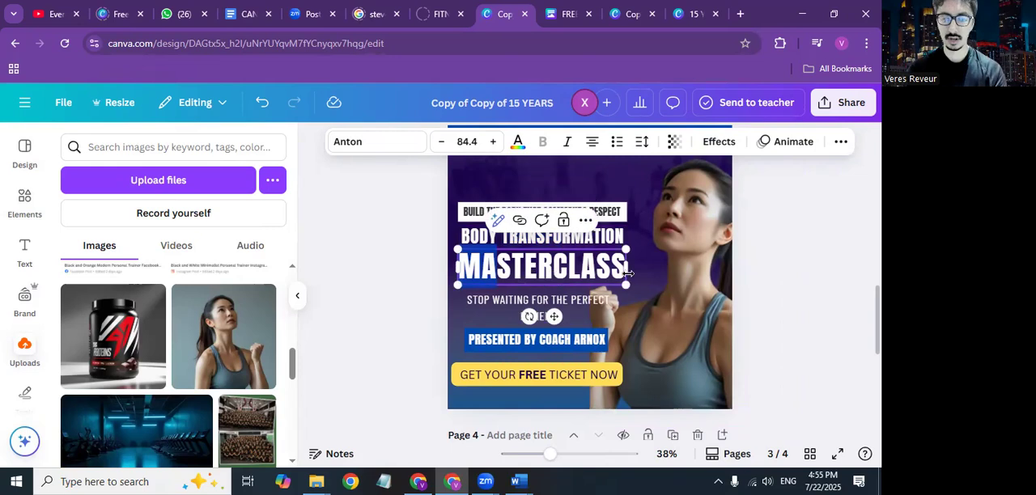
key("BackSpace")
key("BackSpace")
key("BackSpace")
key("BackSpace")
key("BackSpace")
key("BackSpace")
key("BackSpace")
key("BackSpace")
key("BackSpace")
key("BackSpace")
key("BackSpace")
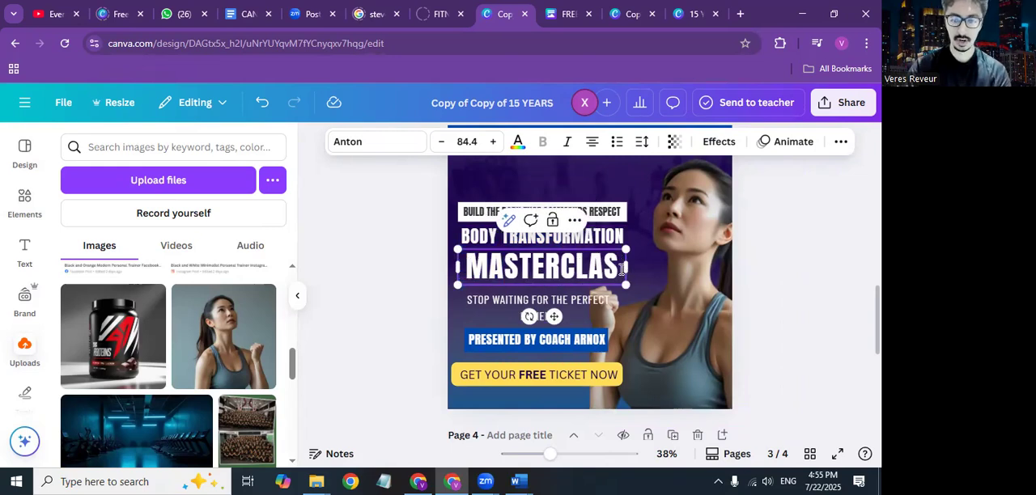
type("CHALLENGE")
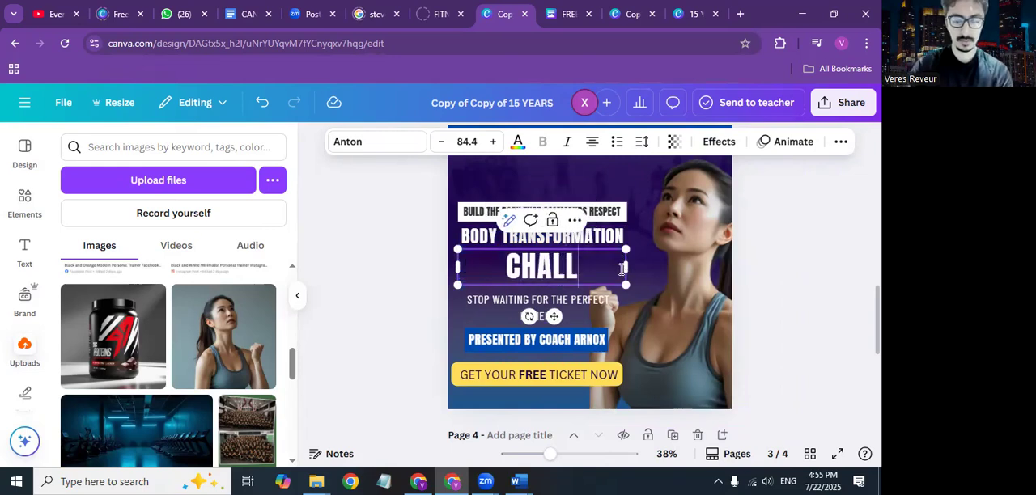
Step: Replace the yellow ticket label's text on page 3 with "ONLY 17 FREE TICKETS LEFT"
left_click(555, 375)
left_click(561, 374)
key("BackSpace")
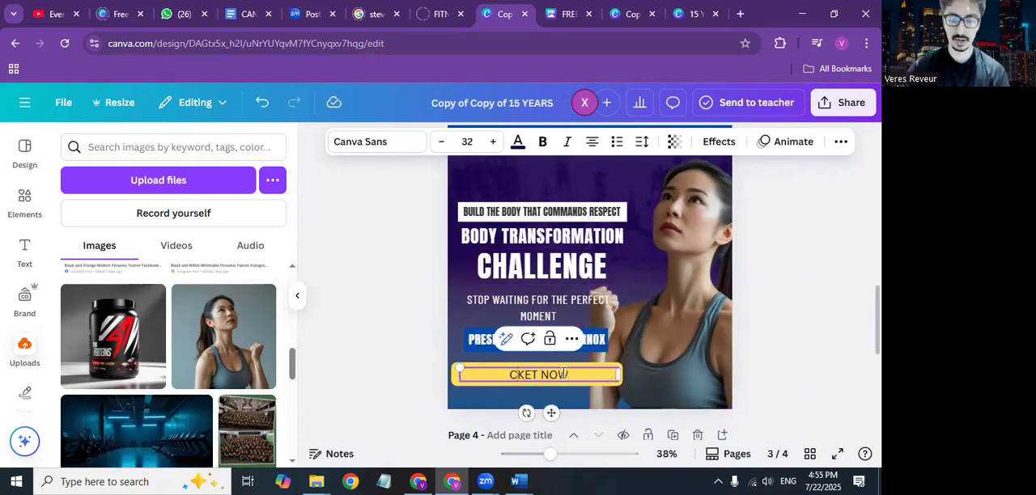
key("BackSpace")
key("BackSpace")
key("BackSpace")
key("BackSpace")
key("BackSpace")
key("BackSpace")
key("BackSpace")
key("BackSpace")
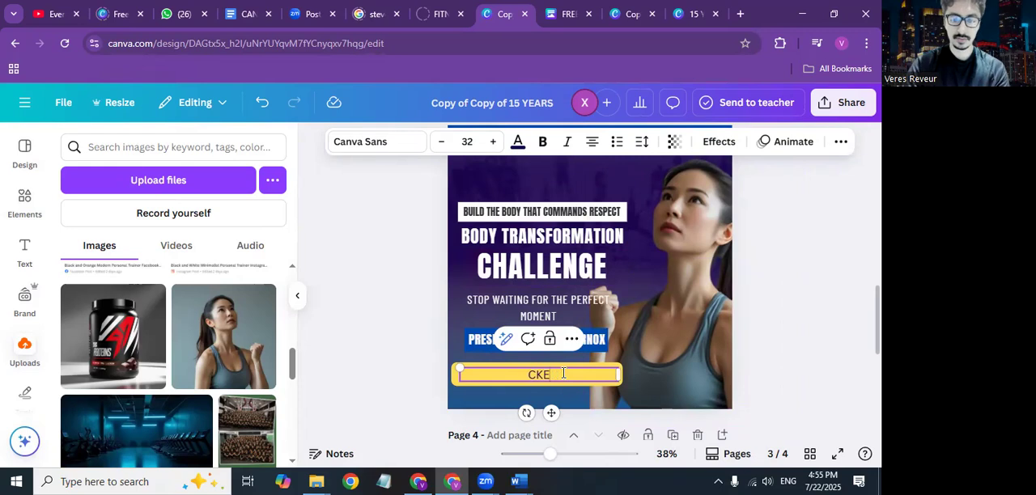
type("ONLY ")
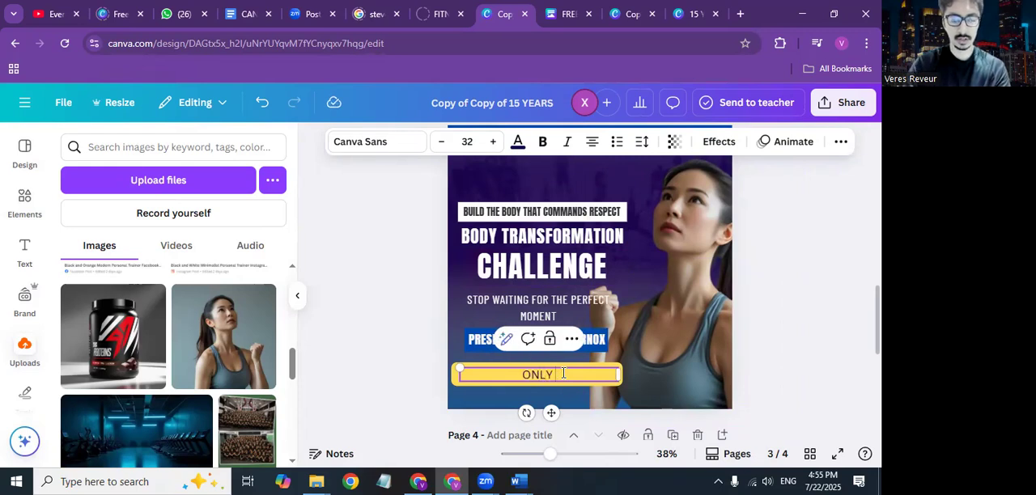
type("17 FREE")
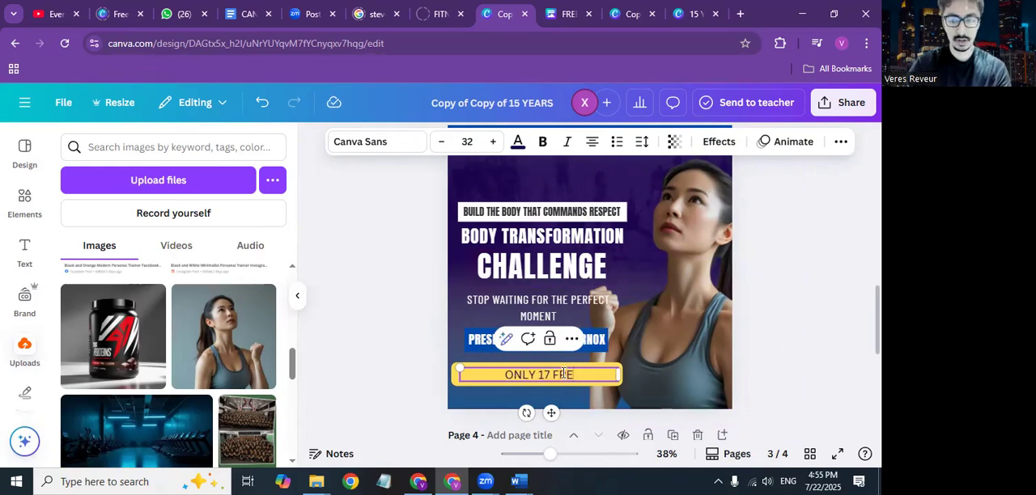
type(" TICKETS LEFT")
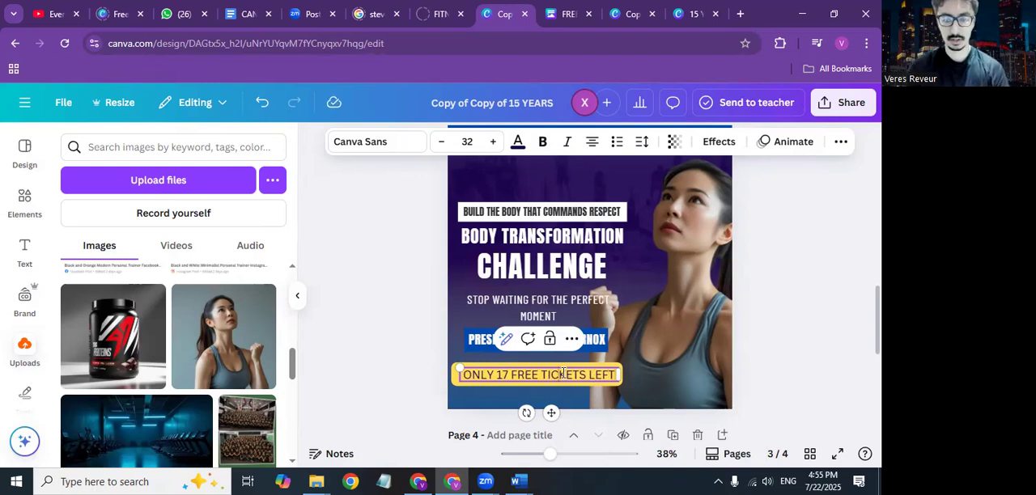
Step: Make the entire text of the yellow ticket label bold
double_click(563, 373)
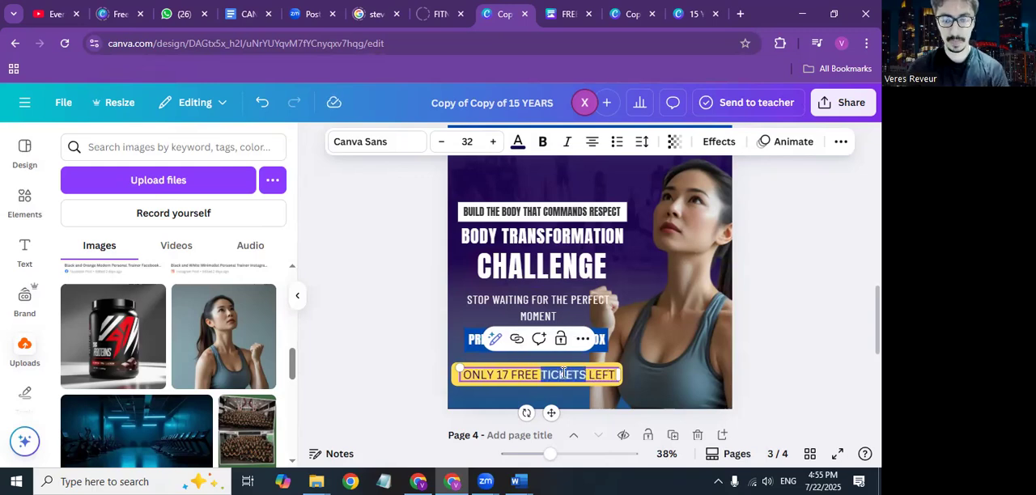
triple_click(605, 376)
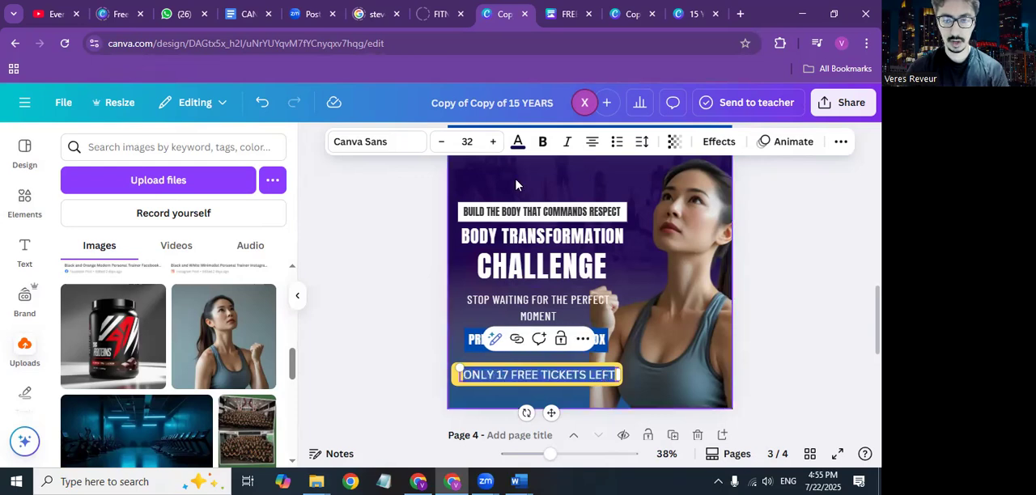
left_click(543, 142)
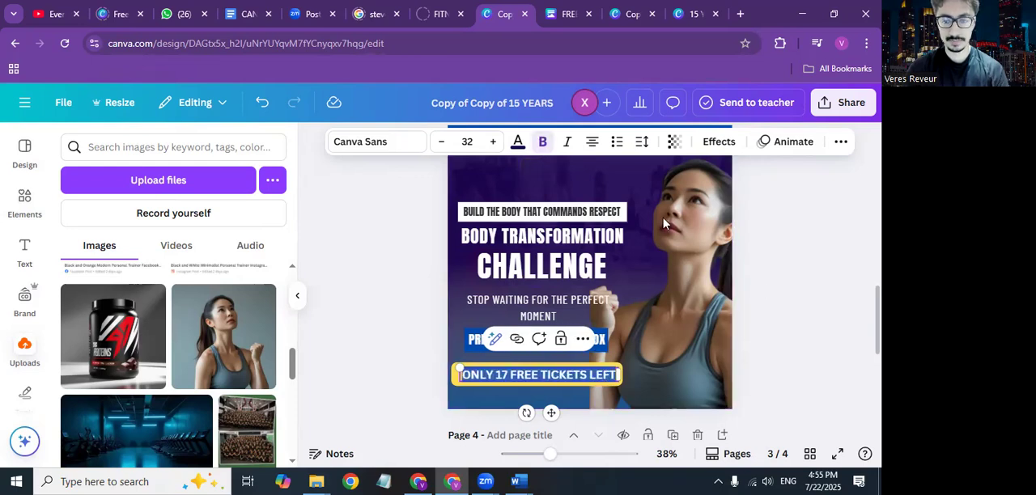
left_click(809, 316)
scroll(809, 315, "up", 1)
scroll(809, 315, "down", 2)
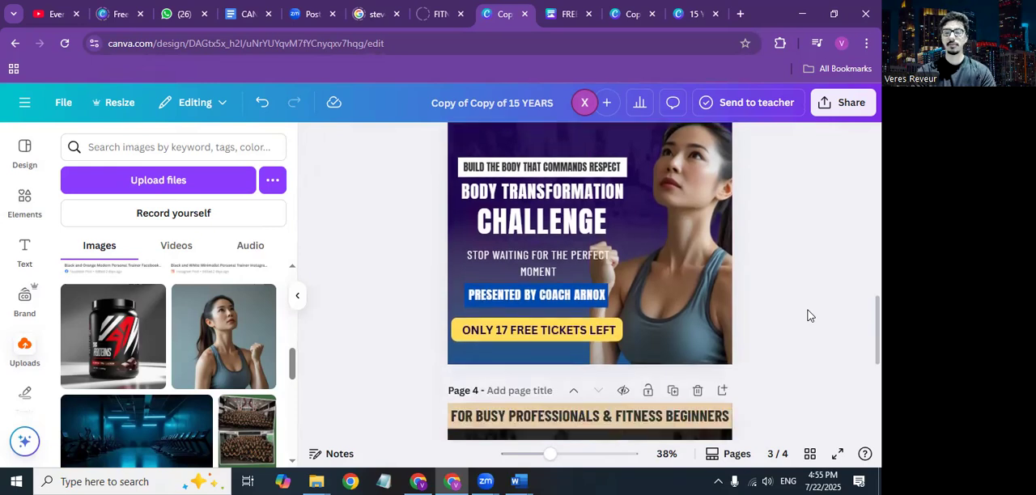
Step: Inspect page 3's layers: the ticket label, the locked shade over the lower half, the woman's photo and the locked background
left_click_drag(455, 254, 445, 356)
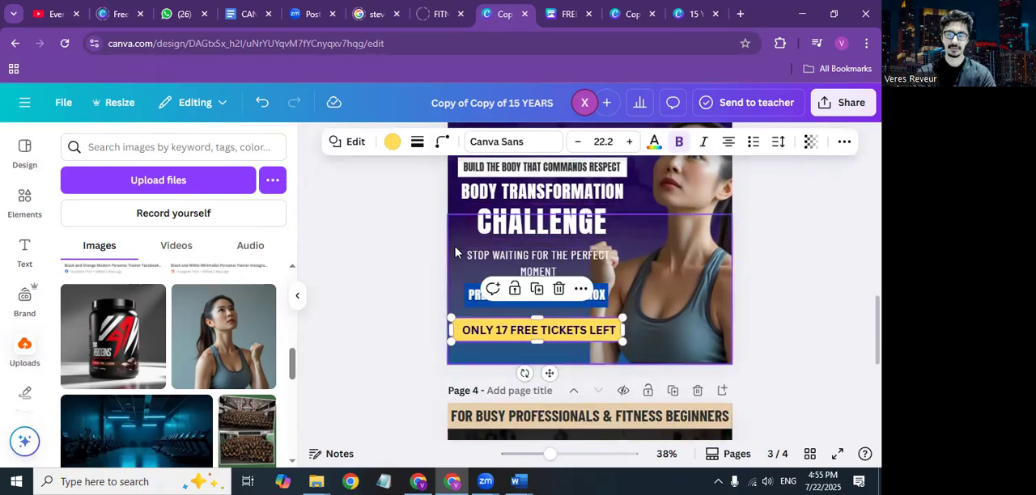
left_click(455, 251)
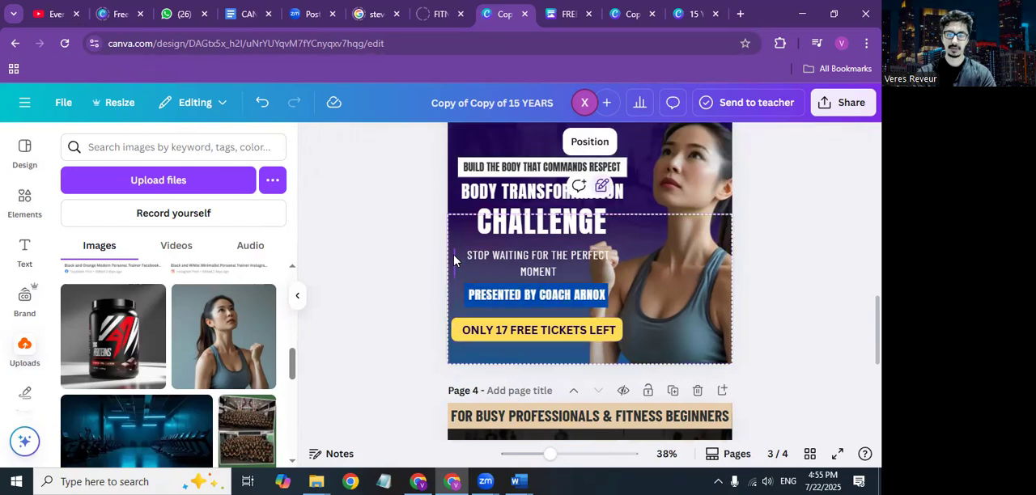
left_click(455, 255)
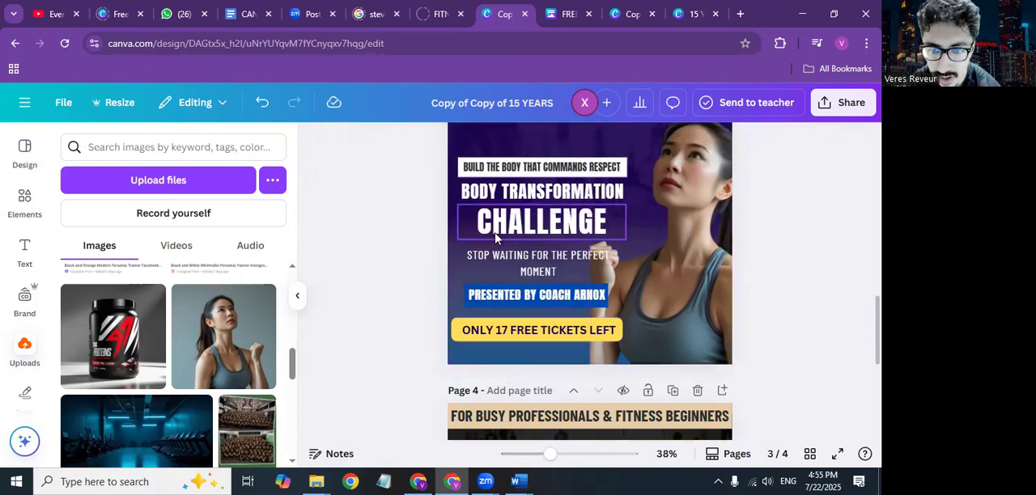
scroll(496, 238, "up", 2)
scroll(495, 238, "down", 3, "ctrl")
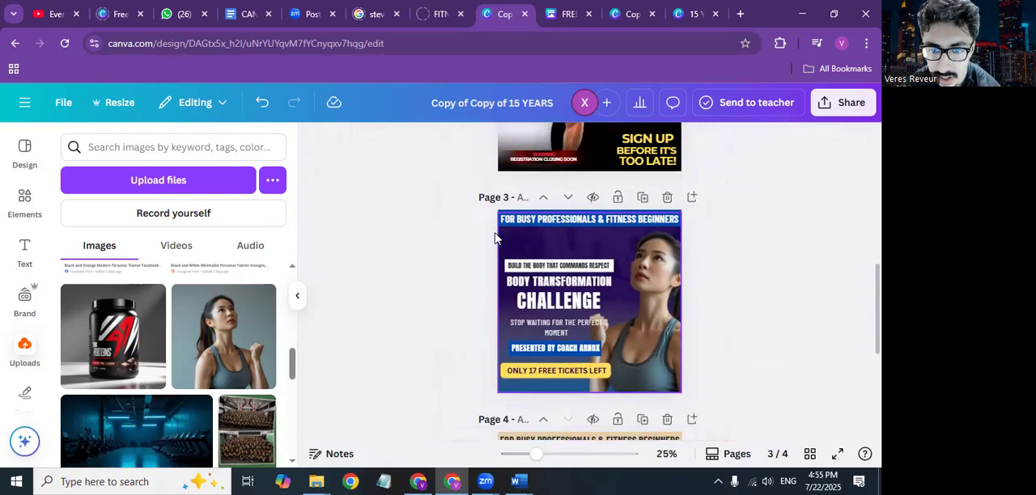
left_click(508, 316)
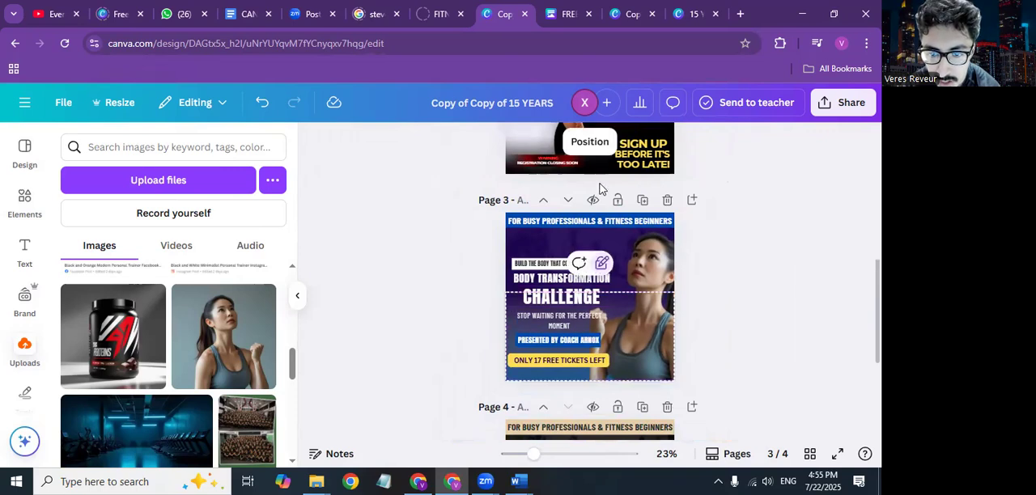
left_click(647, 327)
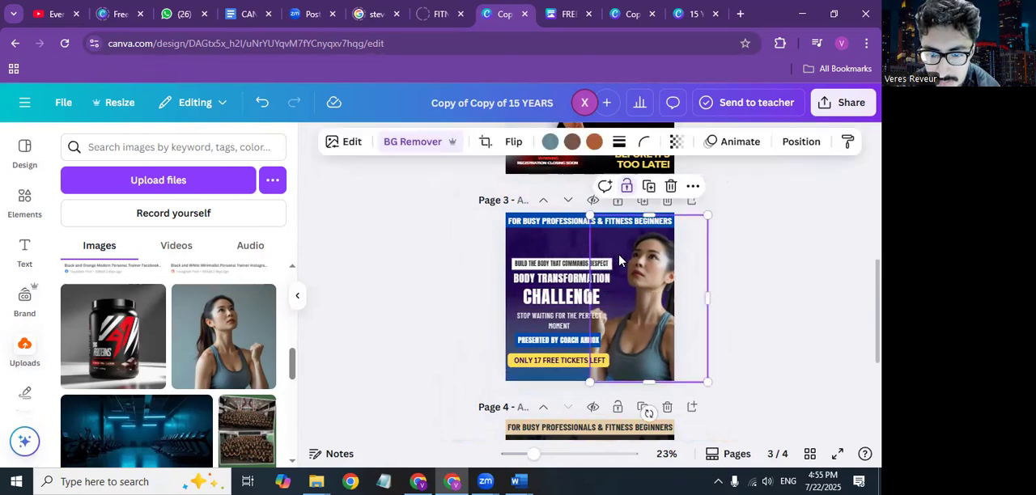
left_click(543, 247)
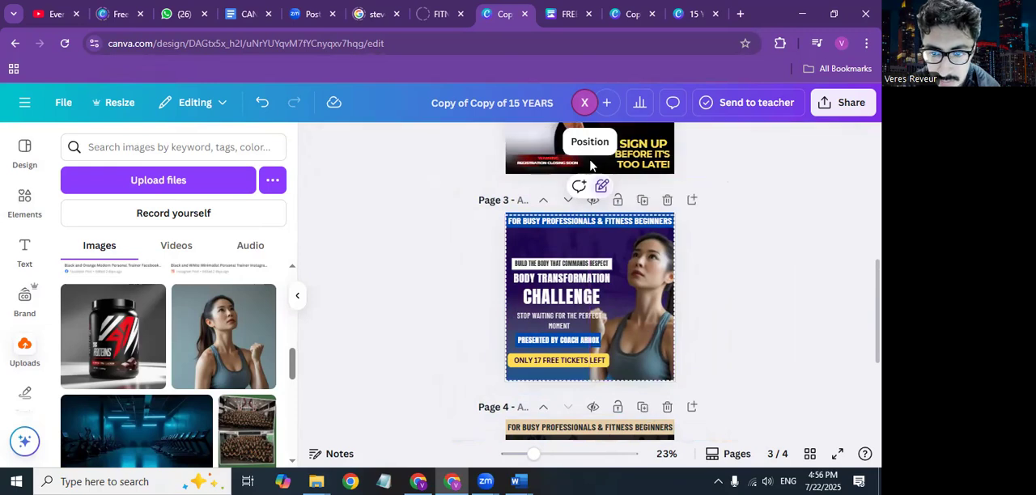
left_click(394, 269)
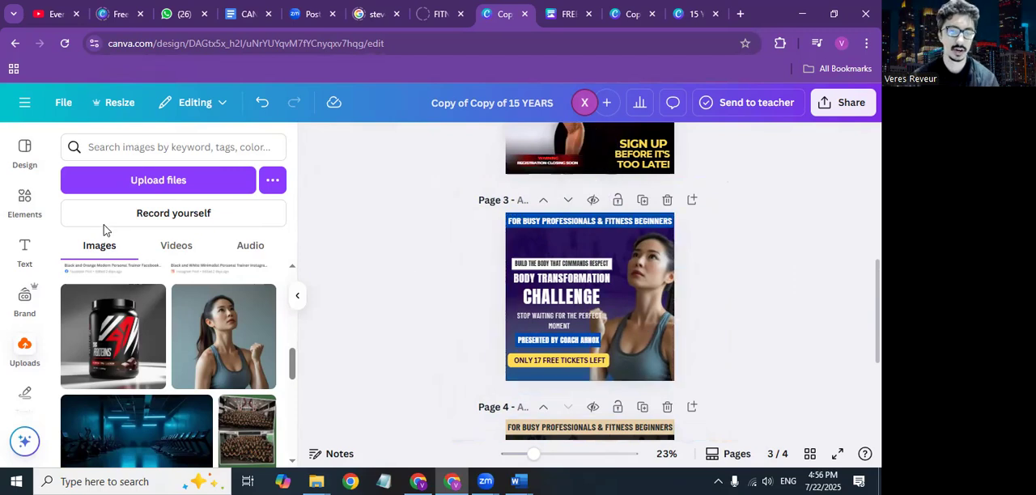
Step: Search the design elements for "BLUE SHADE" and look over the gradient graphics
left_click(23, 201)
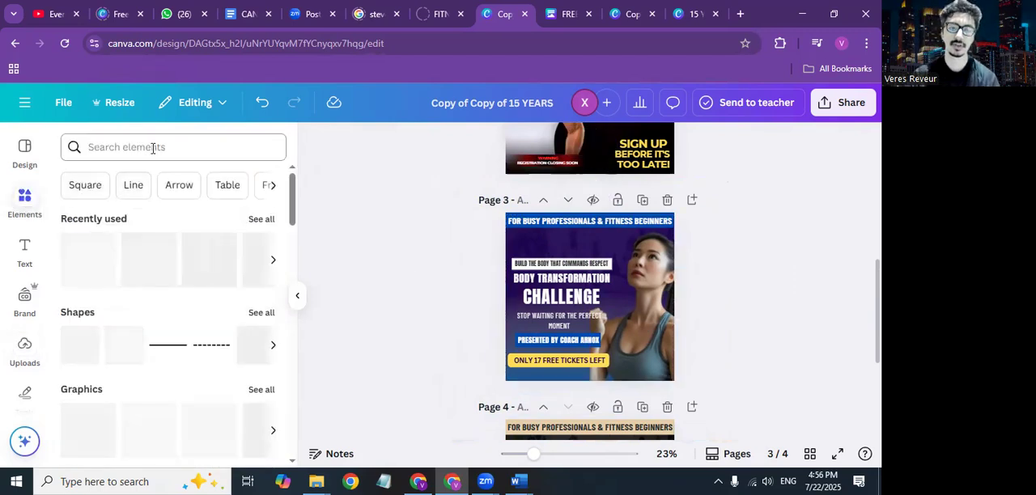
left_click(153, 148)
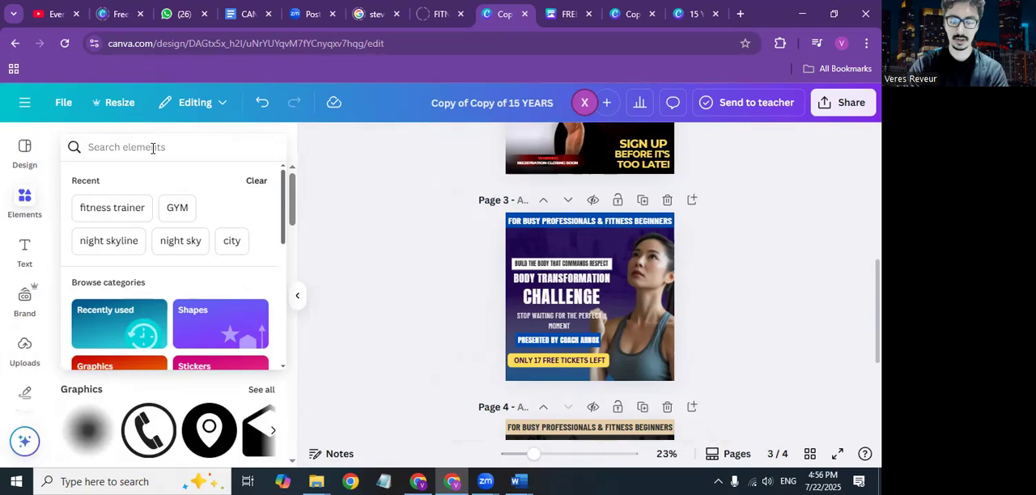
type("BLUE SHADE")
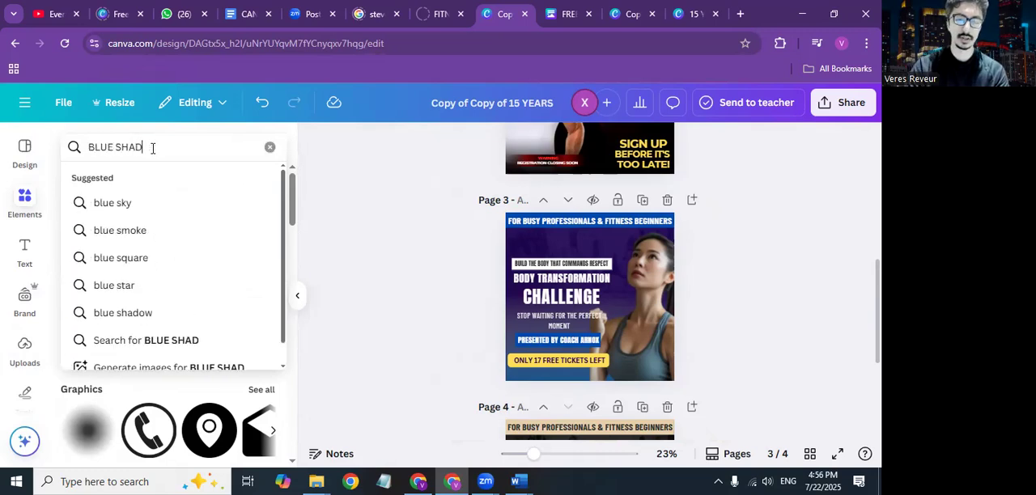
key("Return")
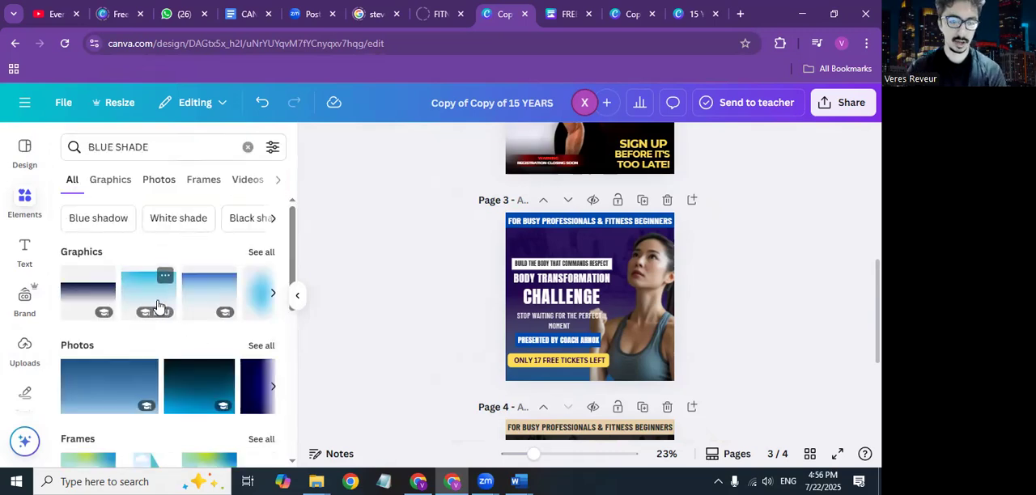
scroll(198, 298, "right", 3)
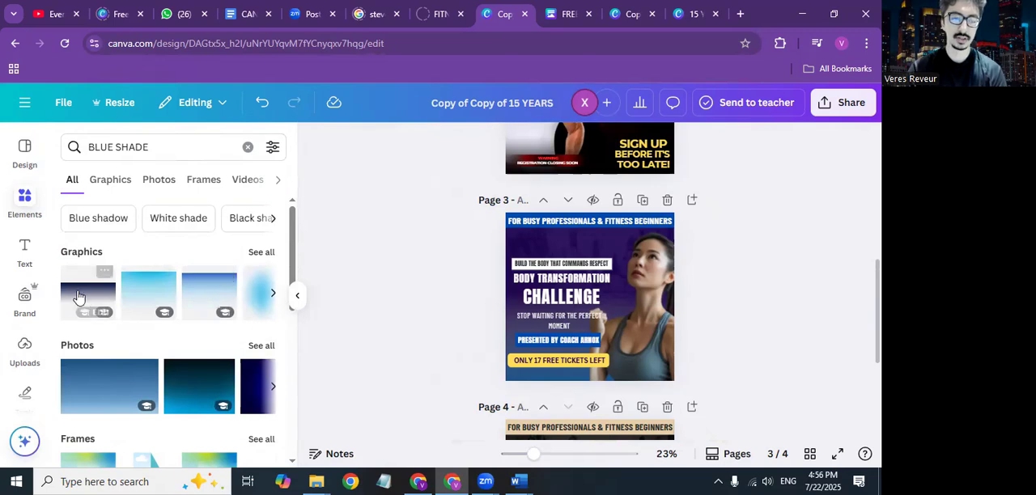
Step: Add a white-to-blue gradient graphic over page 3's lower part, enlarge it past the page width and shift it lower
scroll(192, 298, "right", 3)
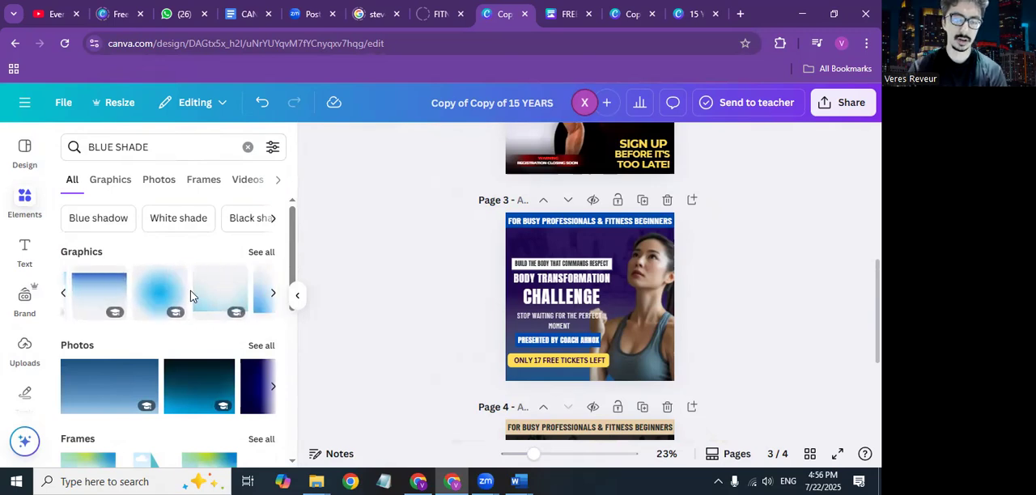
left_click_drag(184, 297, 530, 316)
left_click(643, 290)
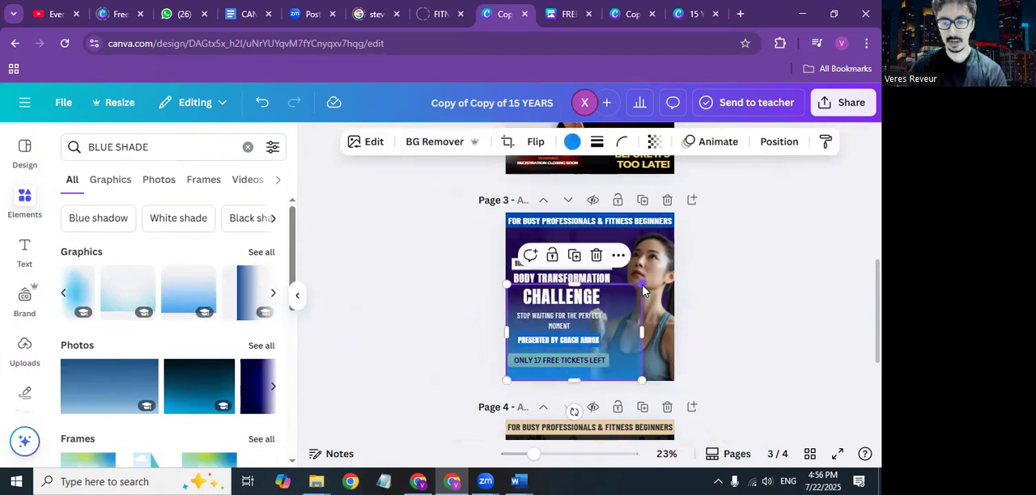
left_click_drag(644, 282, 691, 251)
left_click_drag(639, 337, 636, 348)
left_click(722, 357)
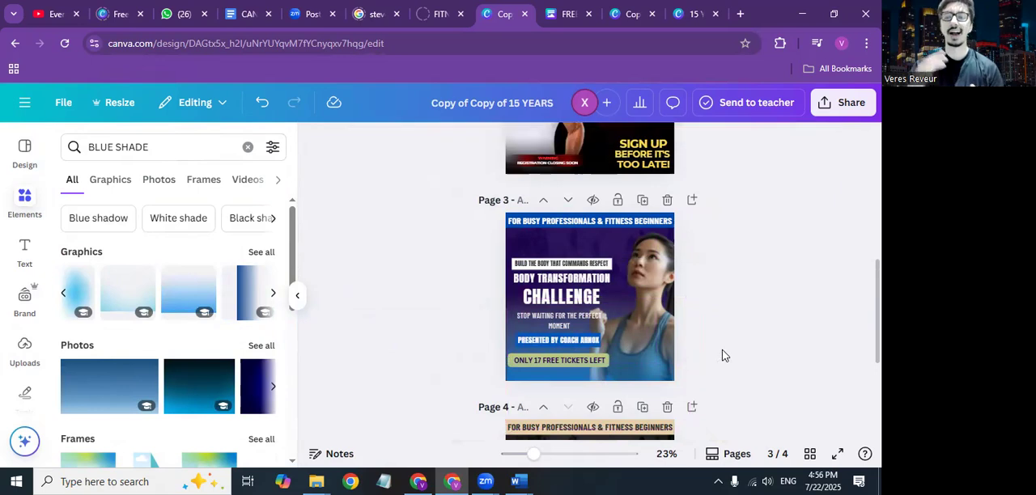
Step: Unlock page 3's older dark blue gradient layer and move it below the dark purple square, just above the background photo
left_click(640, 343)
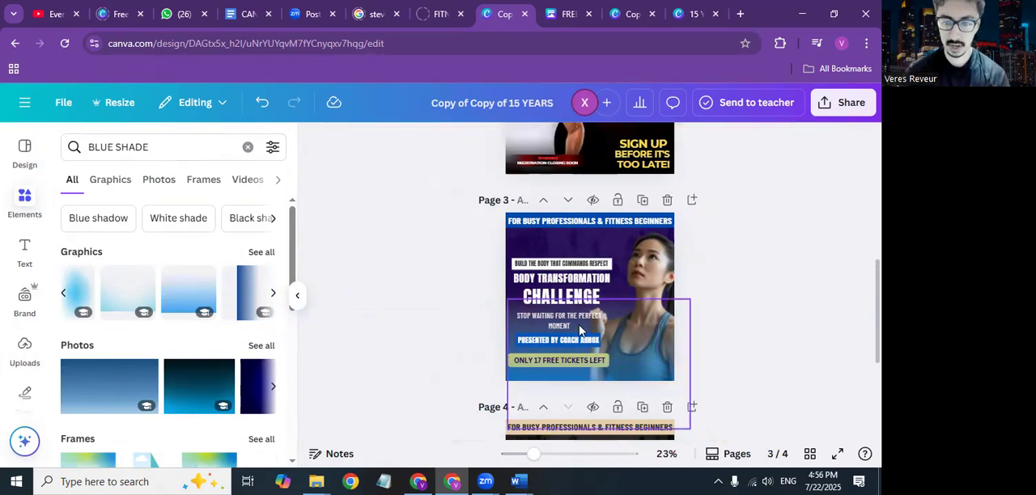
right_click(639, 343)
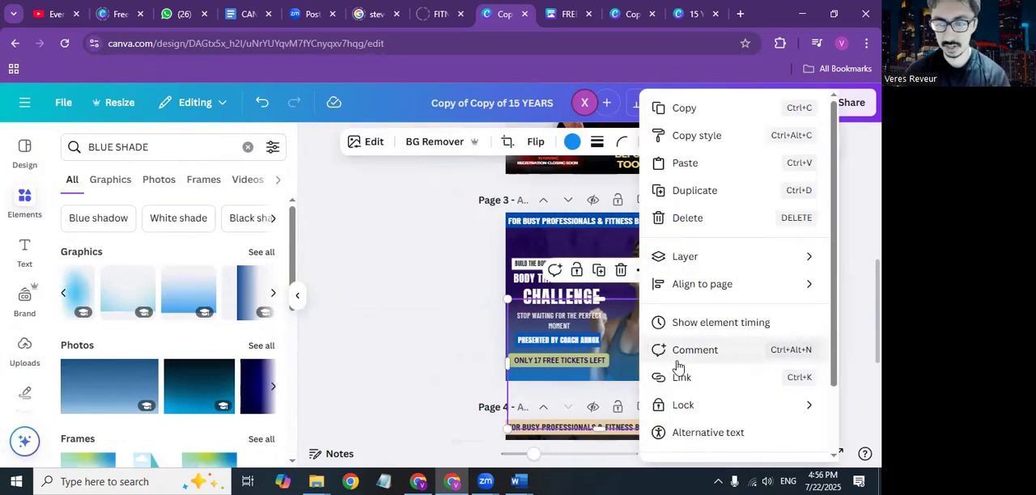
scroll(692, 387, "down", 2)
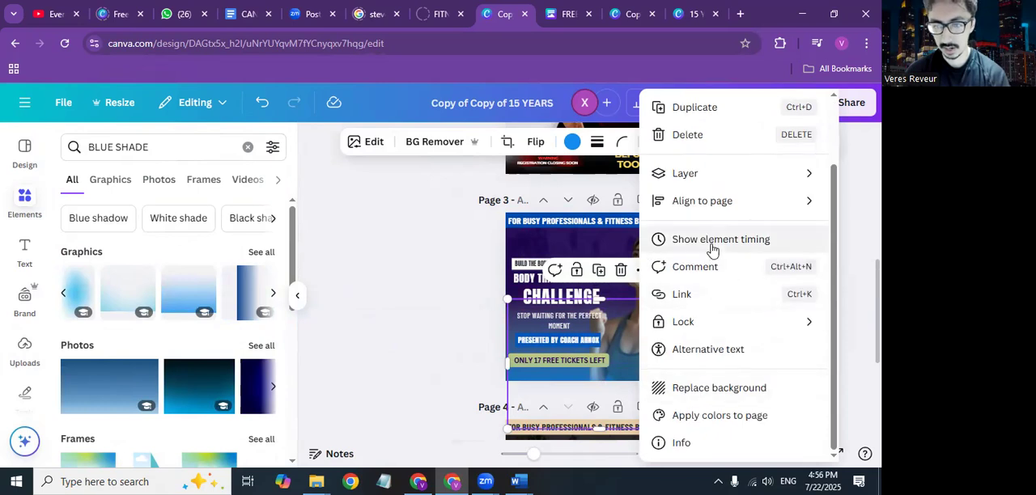
mouse_move(680, 173)
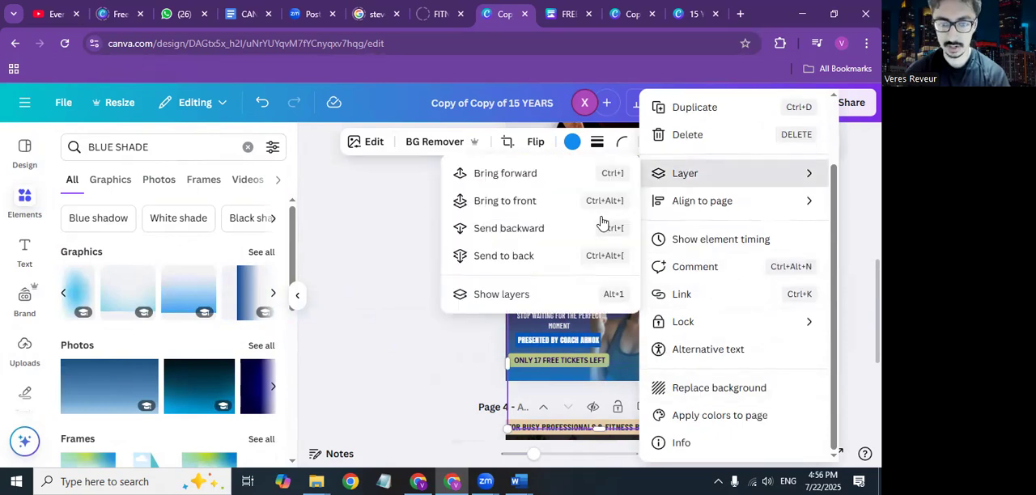
left_click(499, 294)
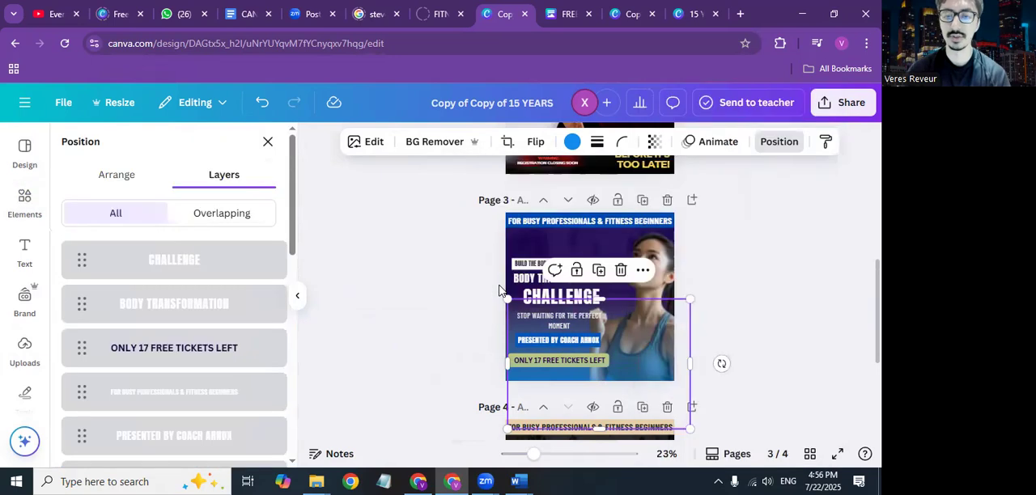
scroll(179, 245, "down", 10)
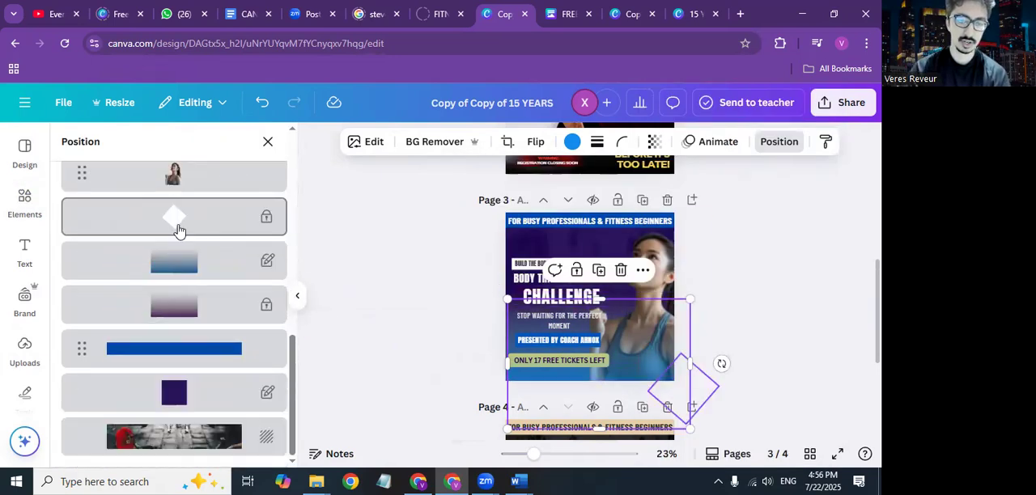
left_click(176, 262)
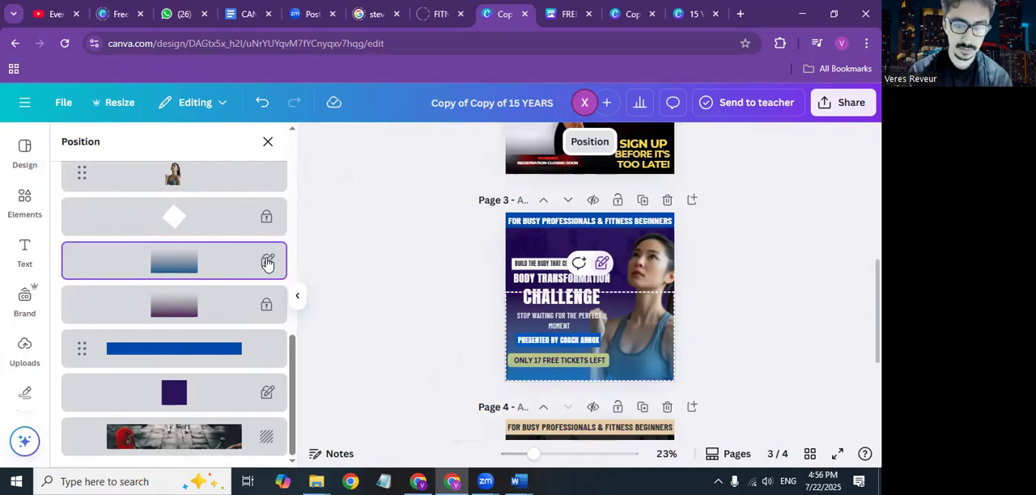
left_click(601, 265)
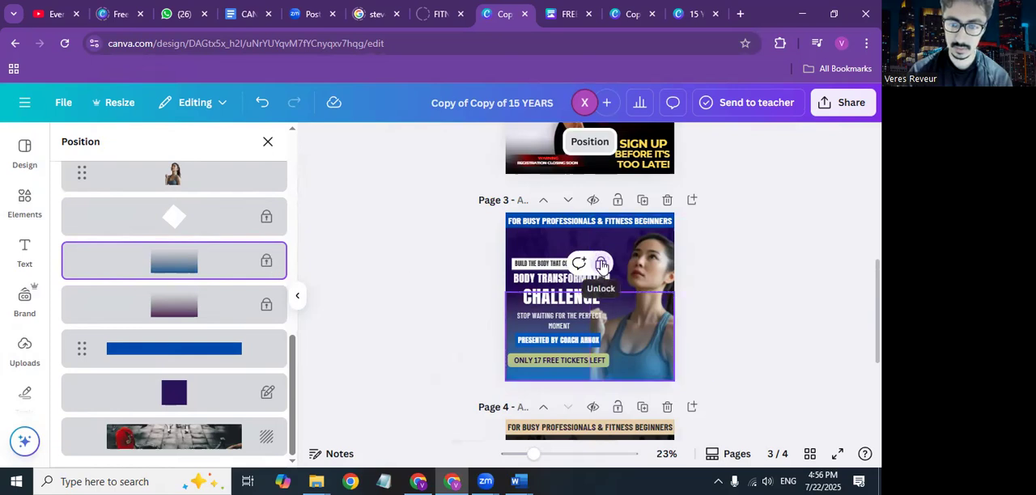
left_click(601, 266)
left_click_drag(203, 262, 199, 397)
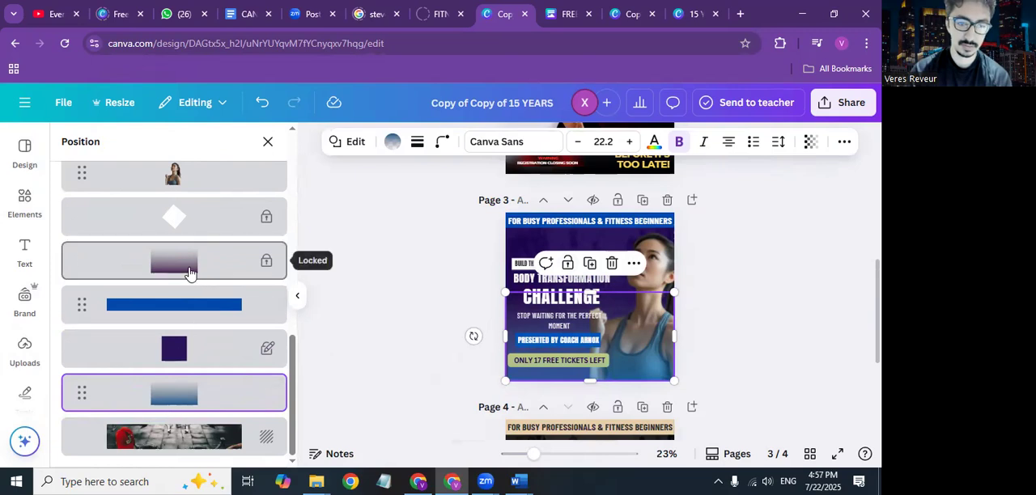
Step: Unlock page 3's purple gradient layer and move it beneath the older blue gradient, just above the background photo
left_click(258, 267)
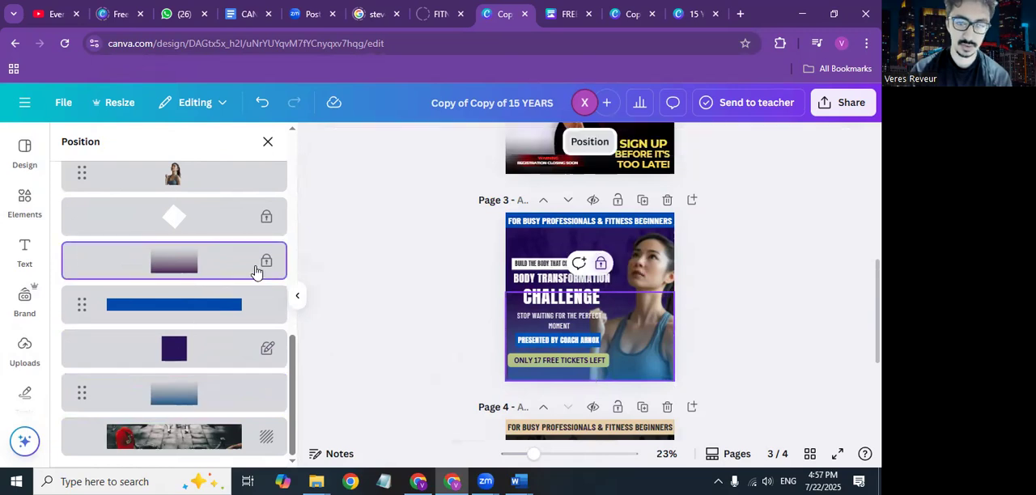
left_click(601, 263)
left_click_drag(230, 264, 229, 405)
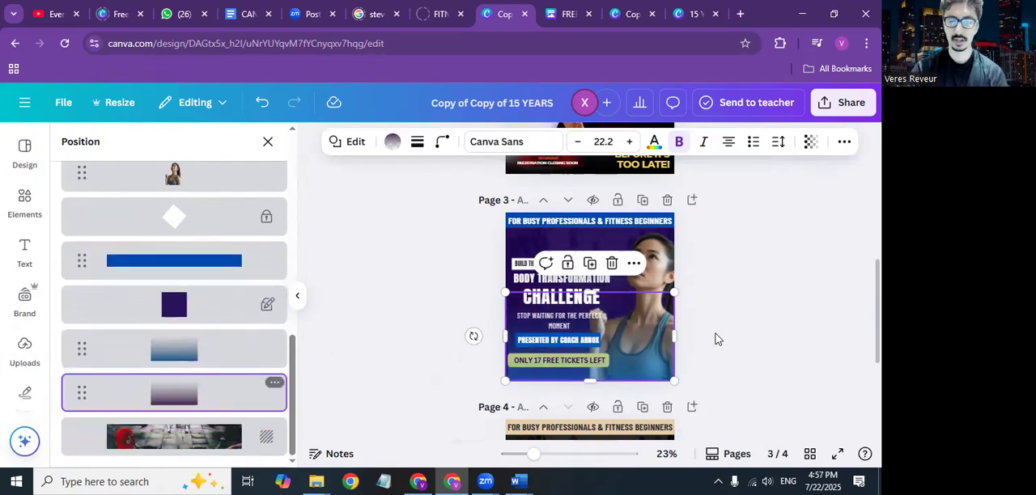
left_click(815, 335)
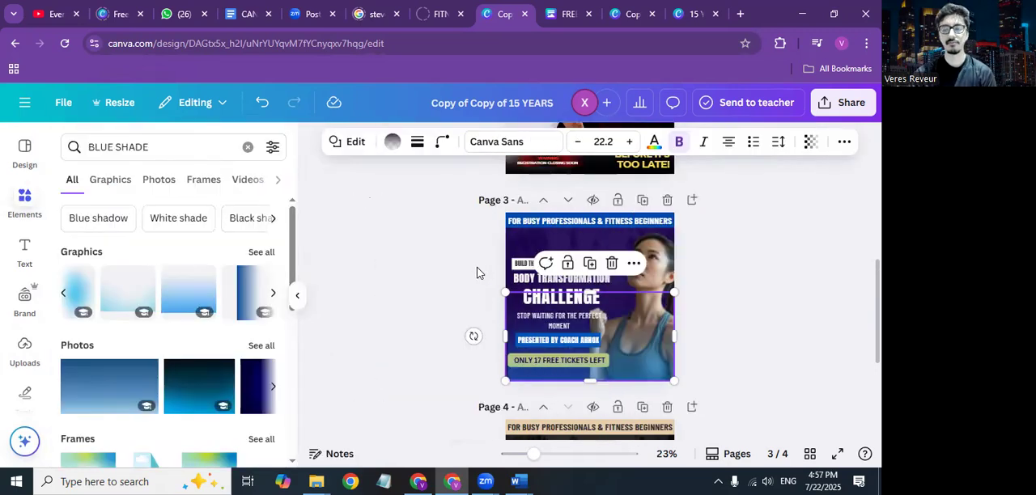
left_click(477, 273)
Step: Examine page 4's bonus mockups up close, including the available options for the locked pink laptop mockup
scroll(651, 314, "down", 3)
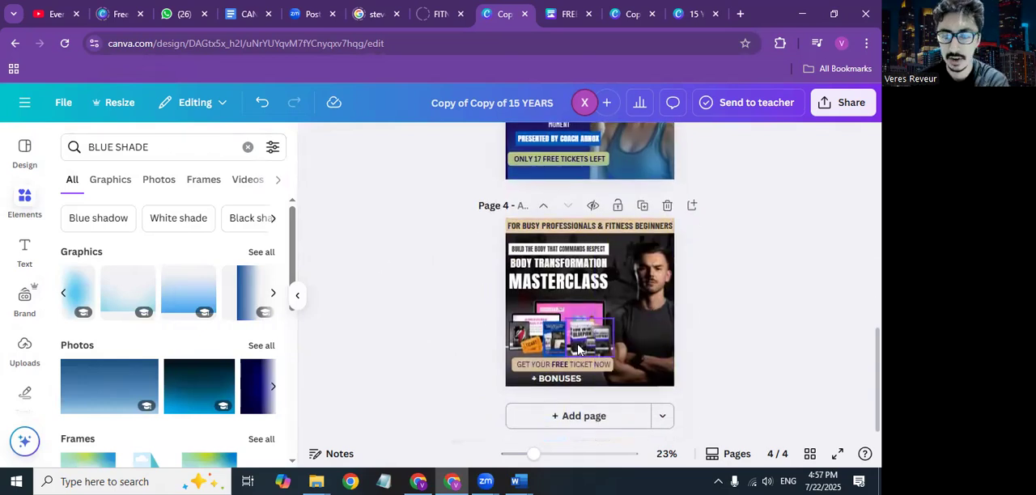
scroll(578, 350, "up", 5)
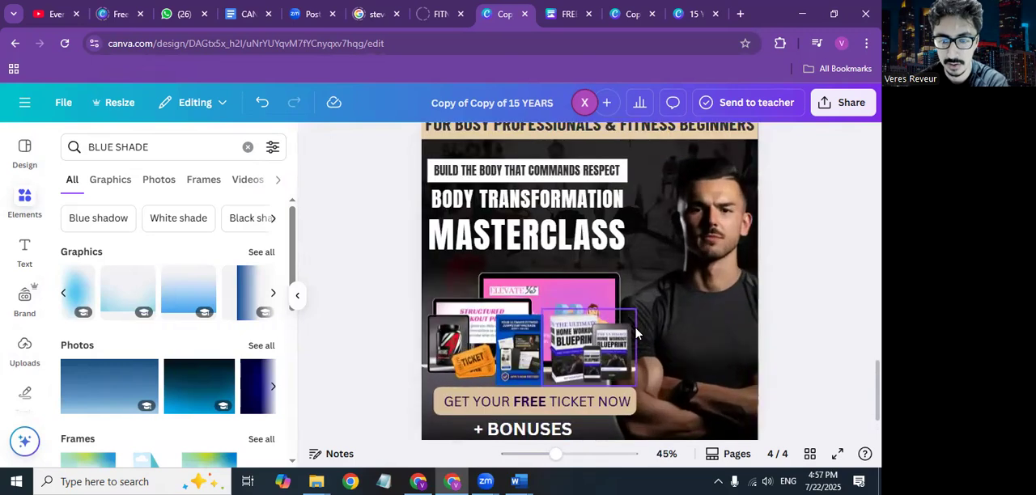
scroll(635, 333, "up", 2)
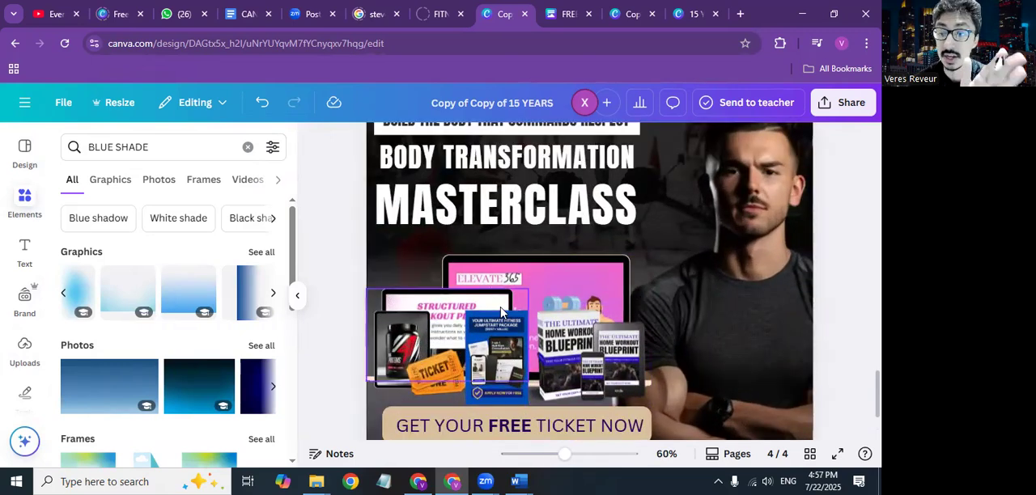
scroll(501, 312, "down", 3)
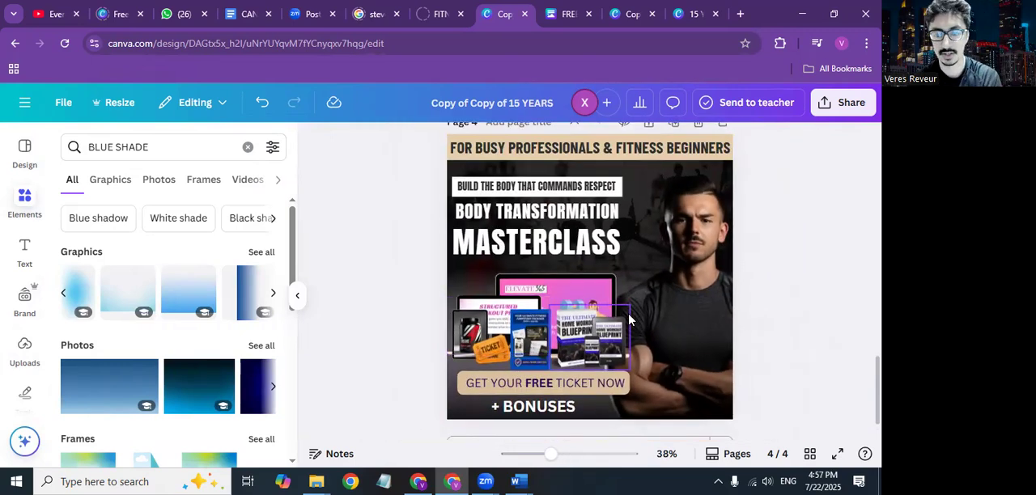
mouse_move(467, 274)
left_mouse_down()
mouse_move(510, 306)
mouse_move(713, 326)
mouse_move(580, 289)
mouse_move(459, 282)
left_mouse_up()
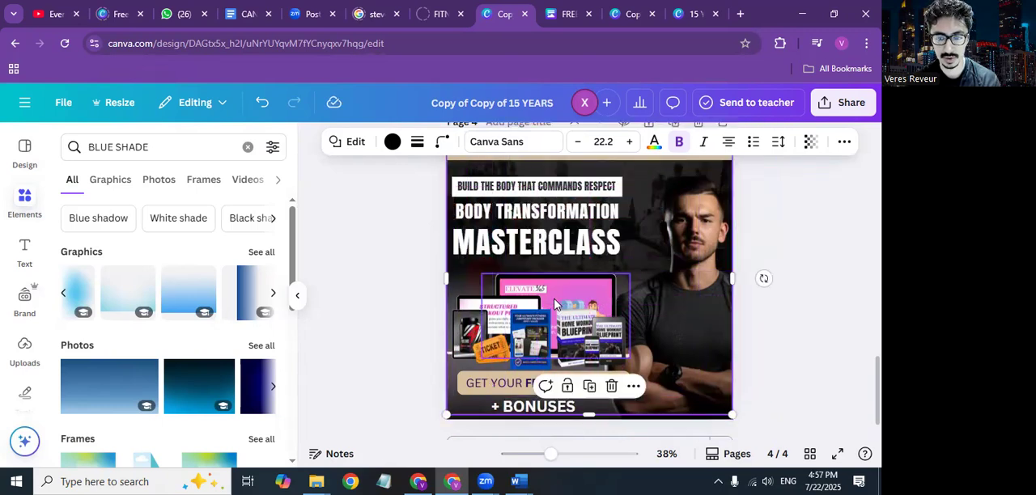
left_click(555, 304)
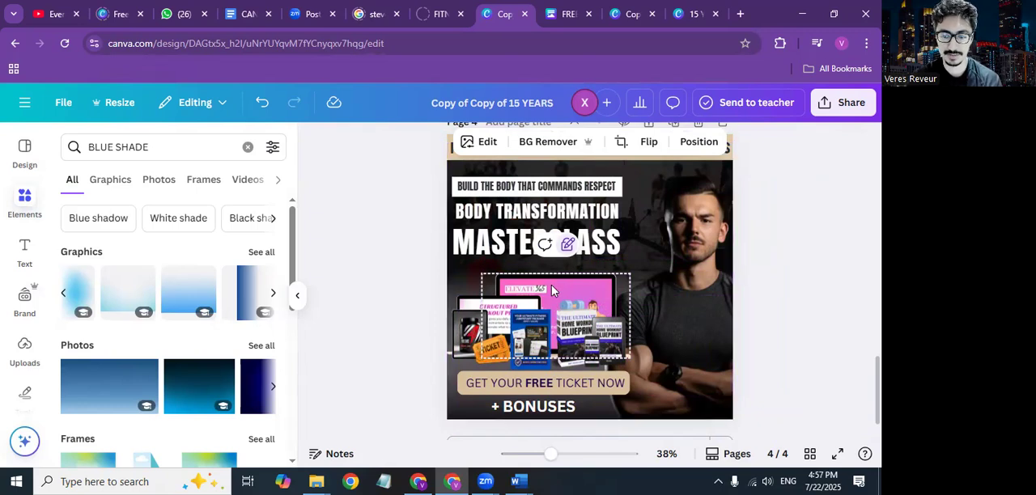
right_click(551, 285)
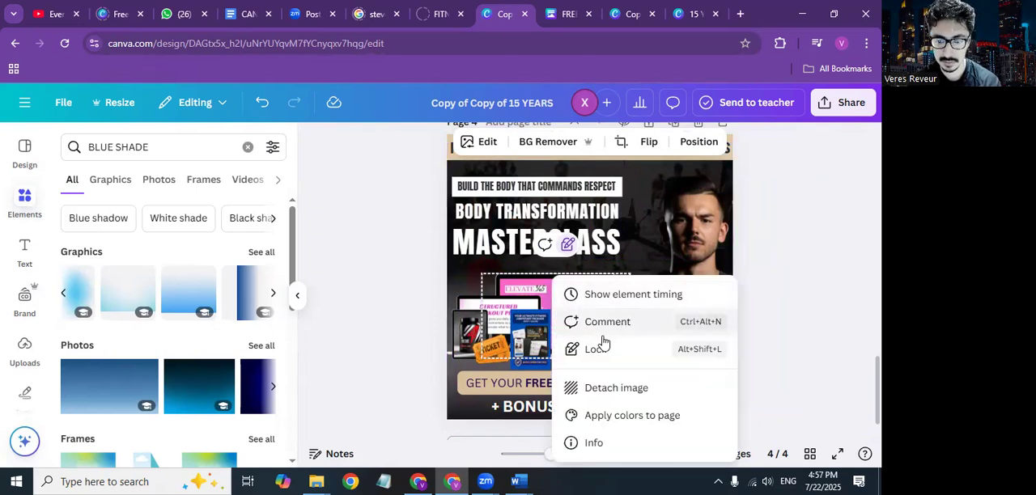
left_click(540, 325)
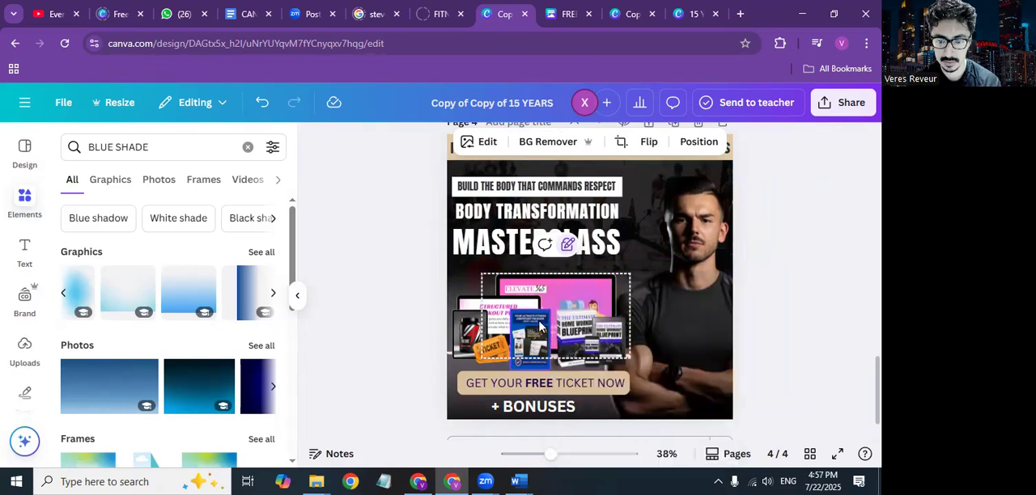
Step: Delete the home workout blueprint mockup from page 4's bonus images
scroll(540, 325, "down", 1)
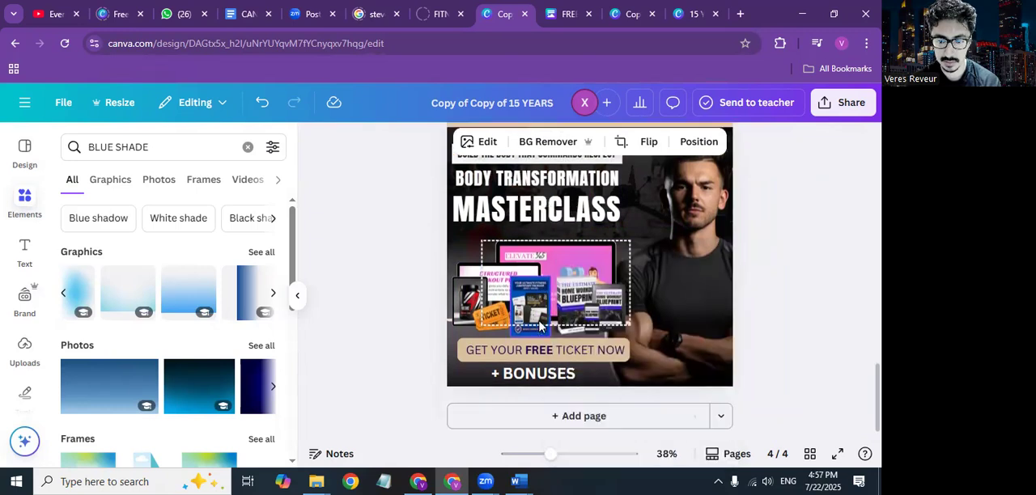
left_click(611, 322)
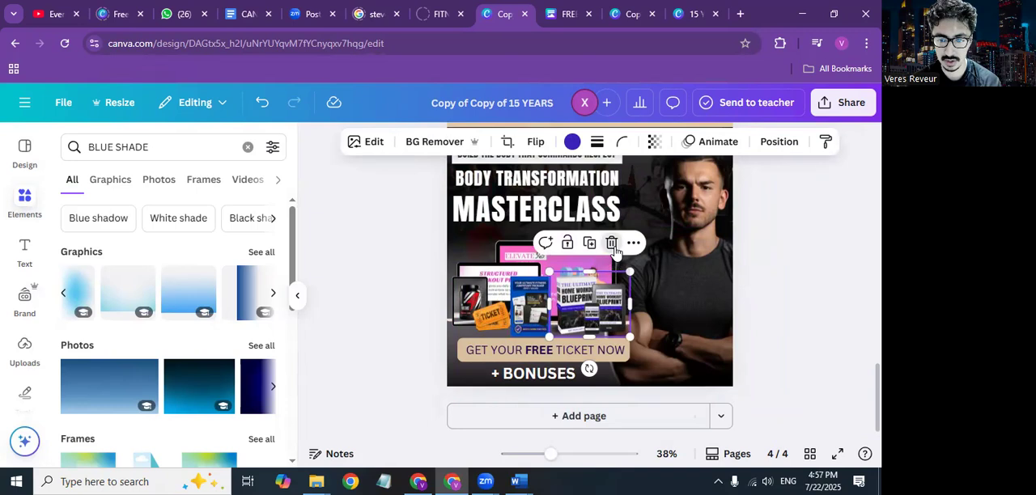
left_click(612, 245)
left_click(597, 243)
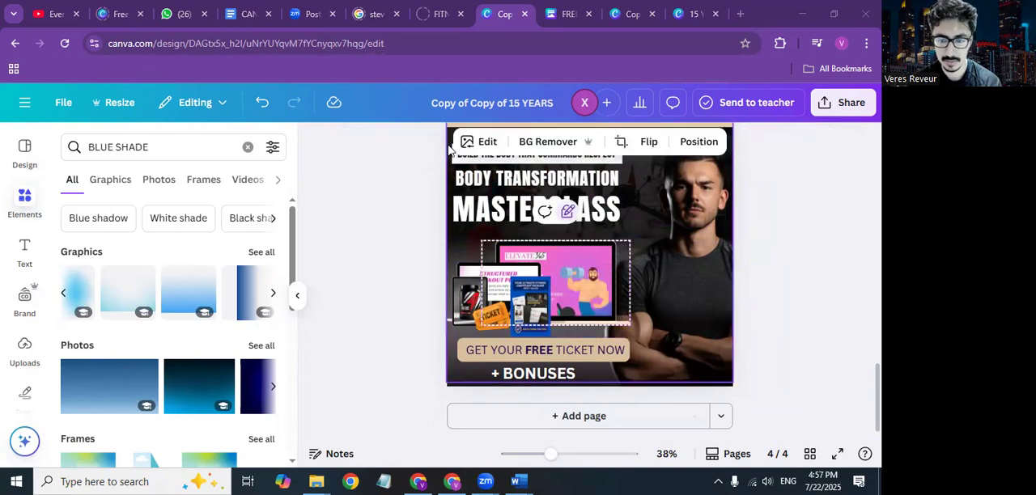
double_click(567, 266)
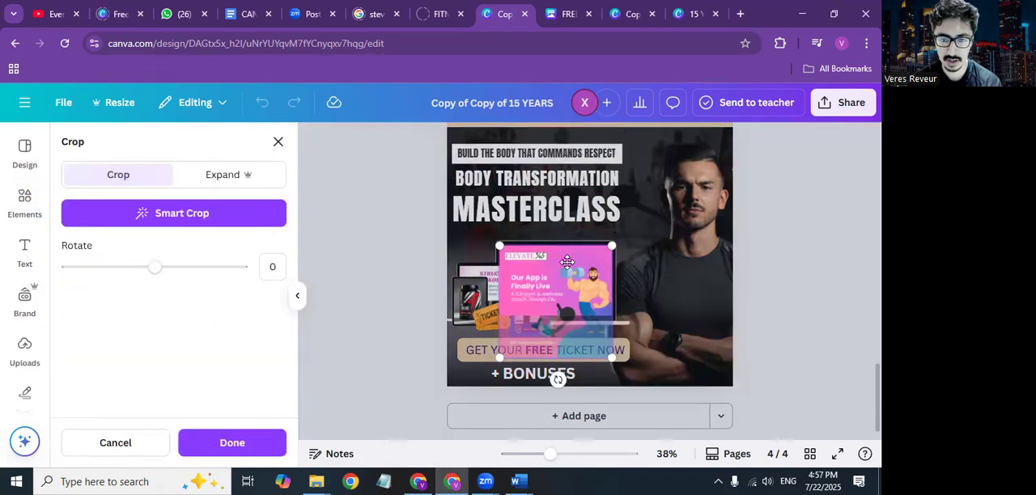
left_click(801, 310)
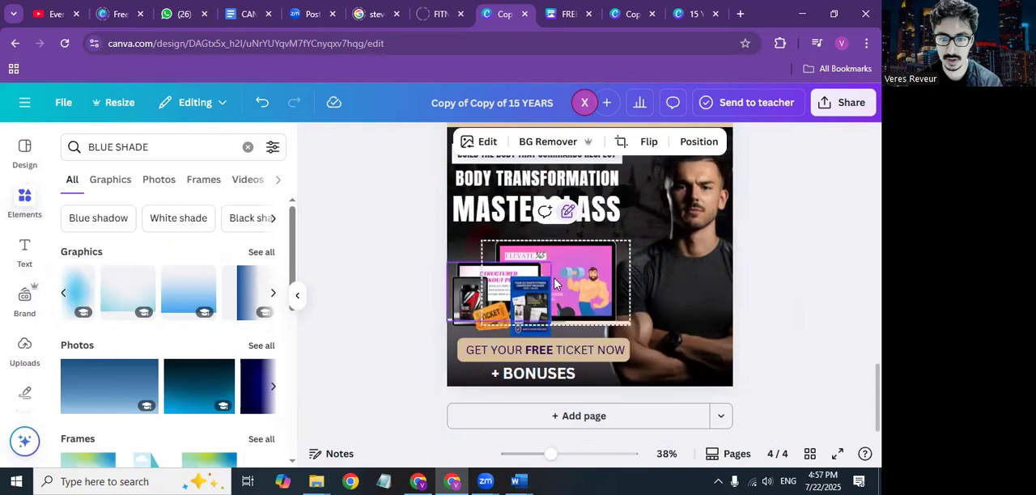
Step: Delete the blue fitness jumpstart flyer and the structured workout plans laptop, including its frame, from page 4
left_click(535, 295)
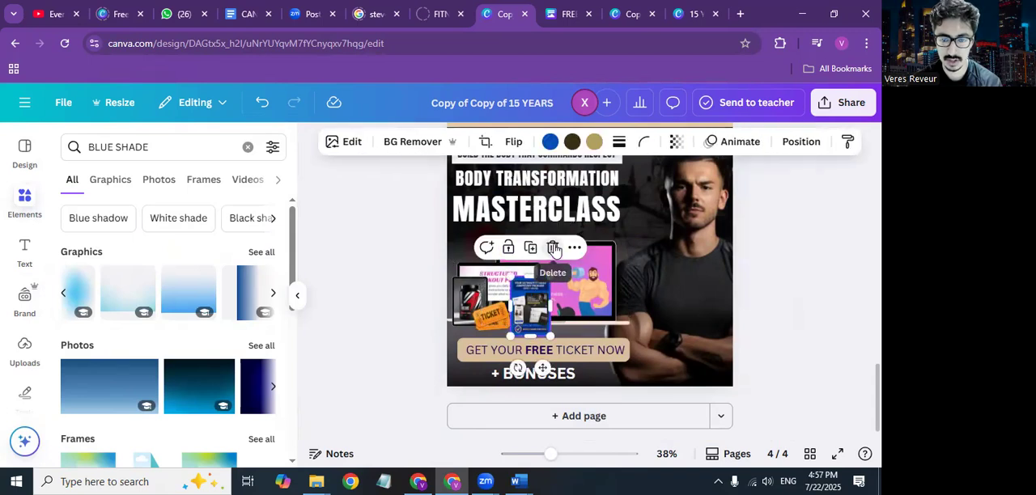
left_click(553, 249)
left_click(505, 286)
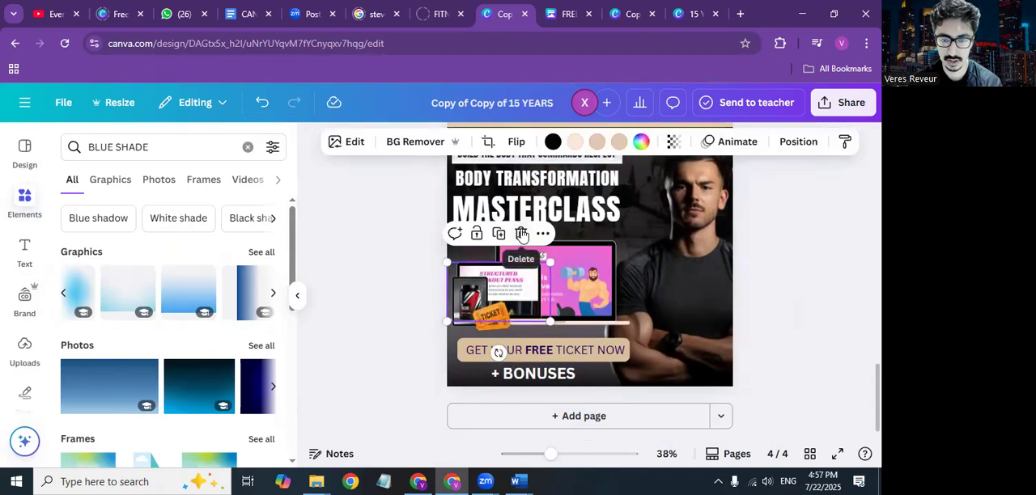
left_click(520, 233)
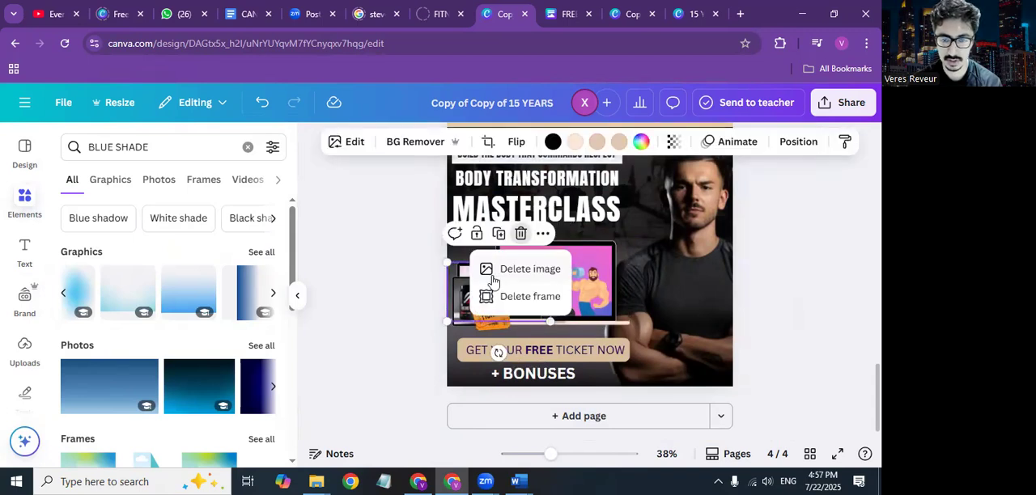
left_click(522, 297)
Step: Finish deleting the small laptop's frame, and unlock and delete the pink app laptop mockup with its frame from page 4
left_click(524, 299)
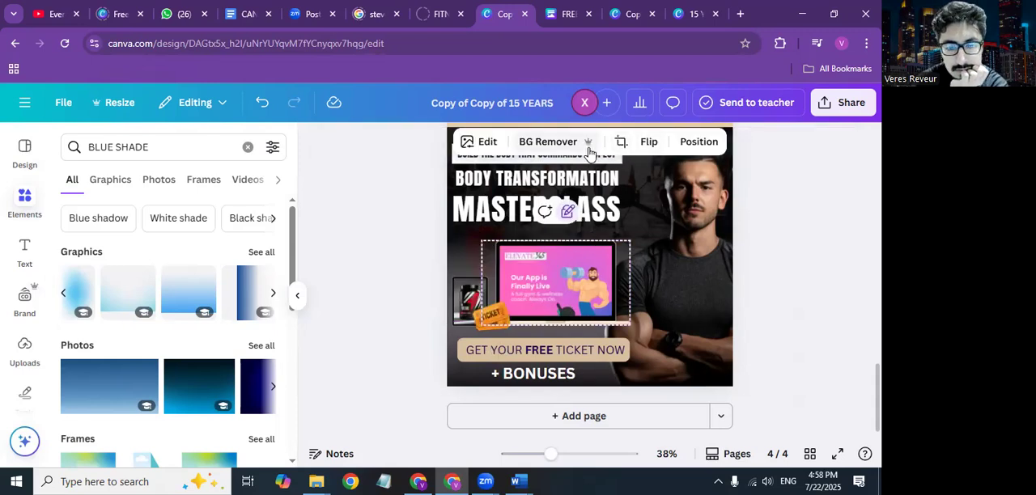
left_click(568, 212)
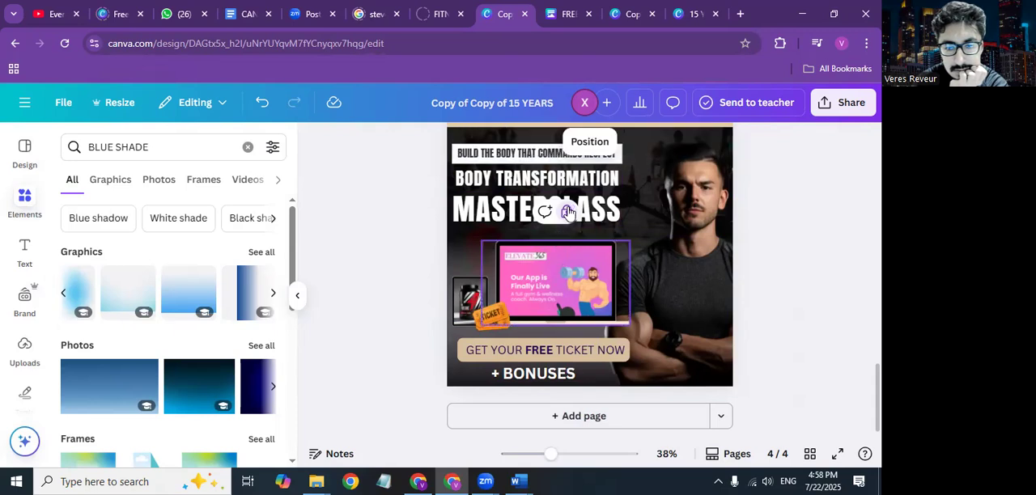
left_click(568, 213)
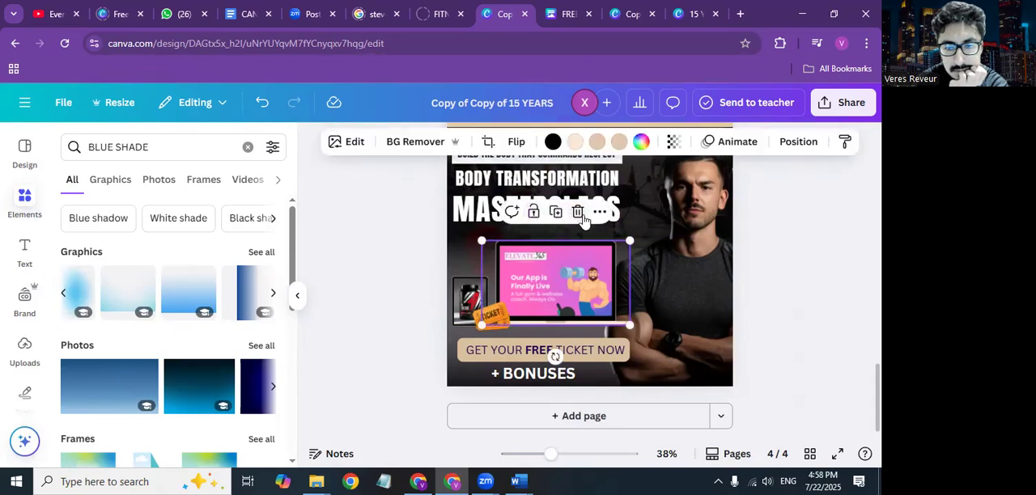
left_click(578, 212)
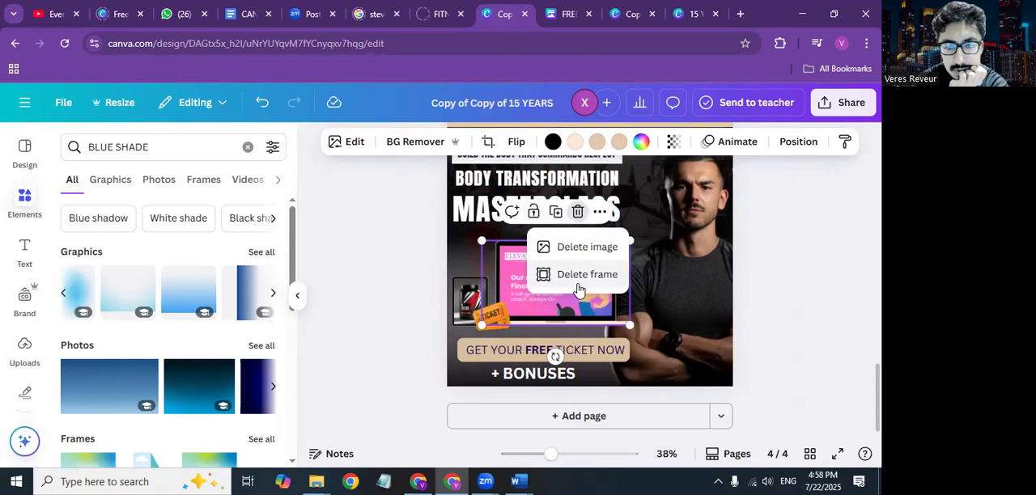
left_click(578, 275)
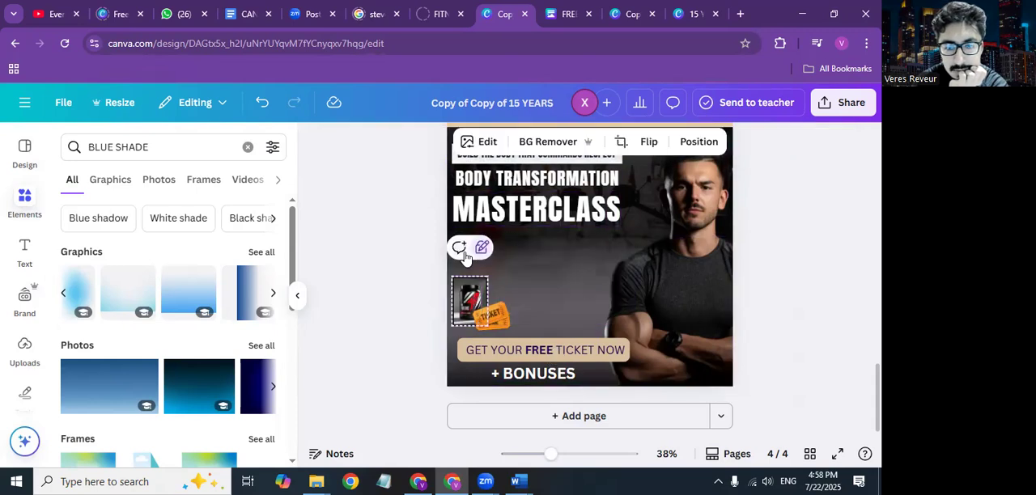
Step: Unlock the protein jar image on page 4 and delete it, keeping the ticket graphic
left_click(481, 248)
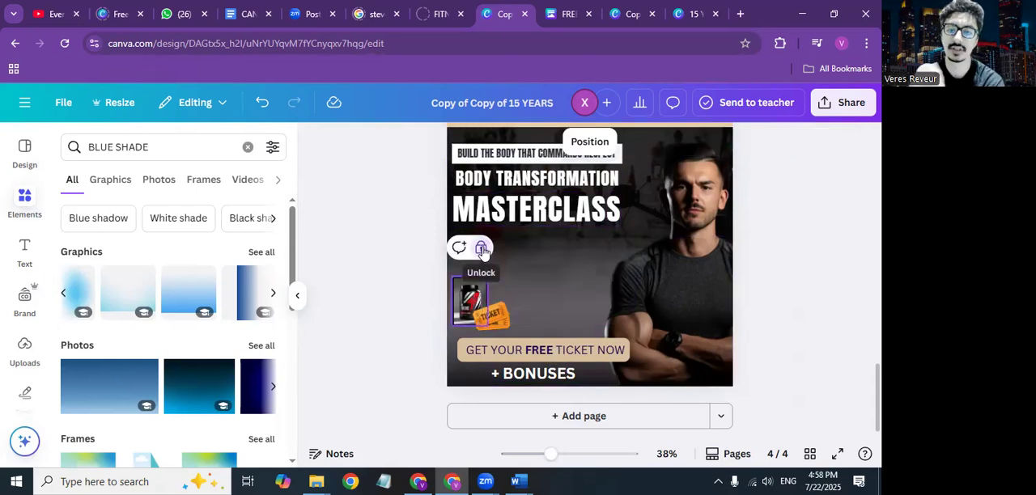
left_click(481, 249)
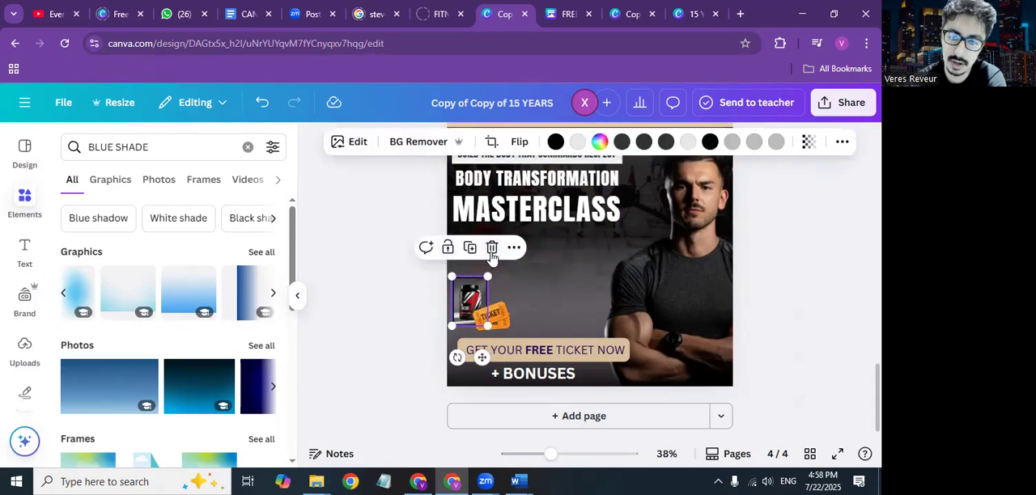
left_click(491, 249)
left_click(495, 309)
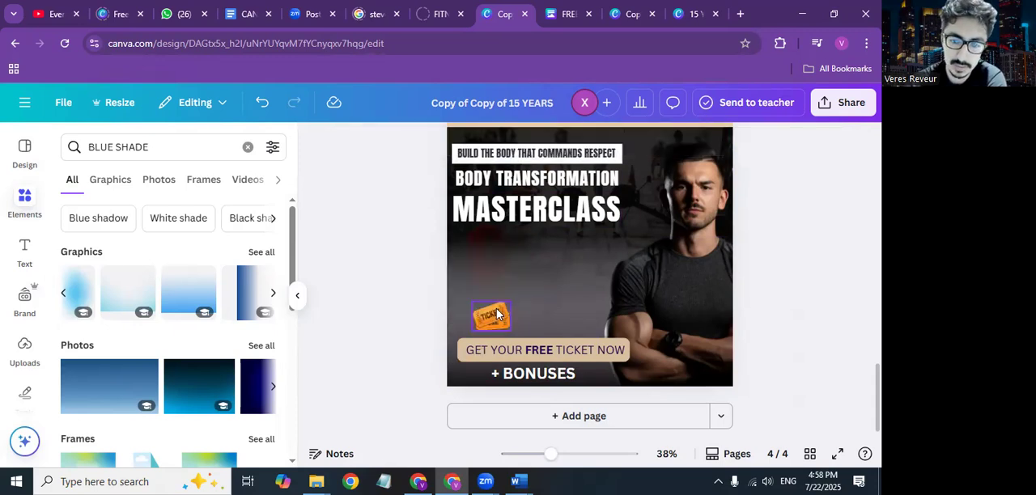
Step: Search the elements for "book", place the upright book mockup with fanned pages below MASTERCLASS on page 4, and shrink it
left_click(152, 148)
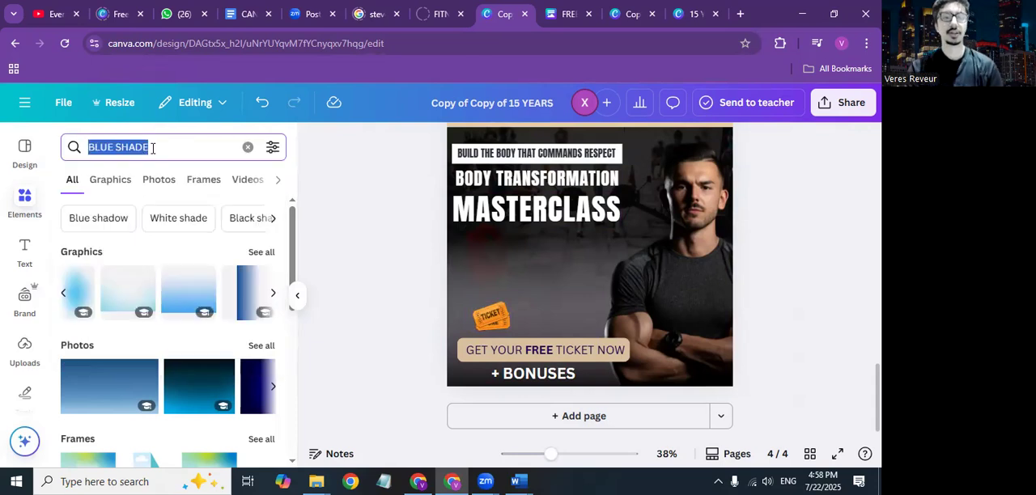
key("BackSpace")
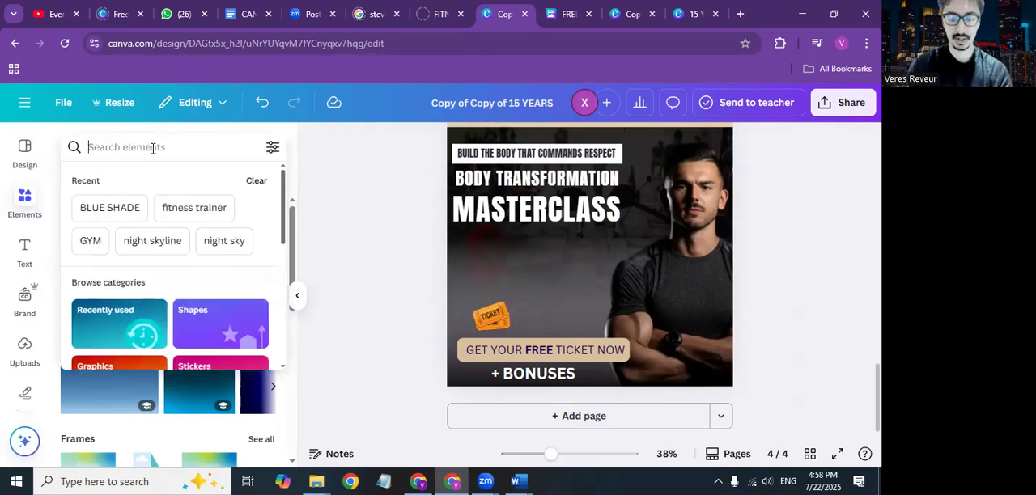
type("book")
key("Return")
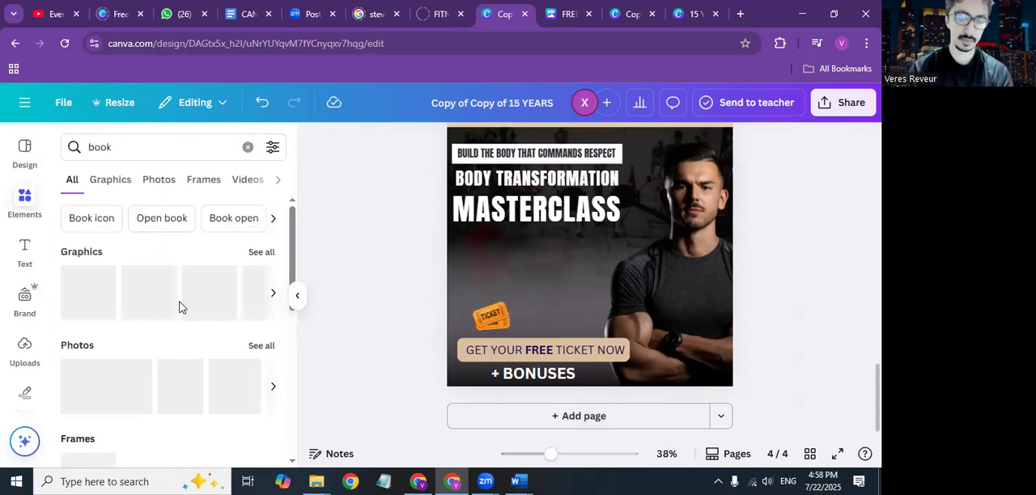
scroll(81, 283, "down", 5)
left_click_drag(81, 437, 472, 248)
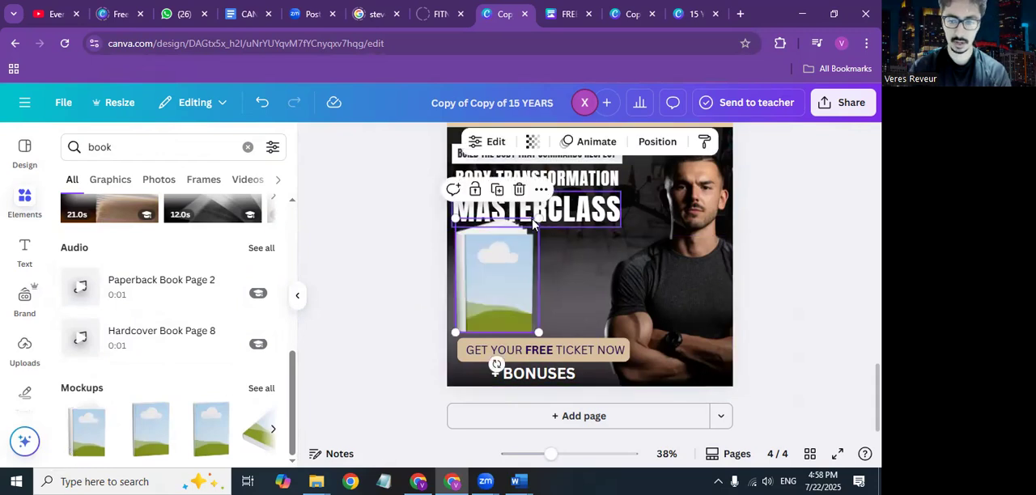
left_click_drag(534, 226, 515, 251)
Step: Search the elements for "laptop" and place the front-facing laptop mockup on page 4, overlapping the book mockup
left_click(142, 155)
key("BackSpace")
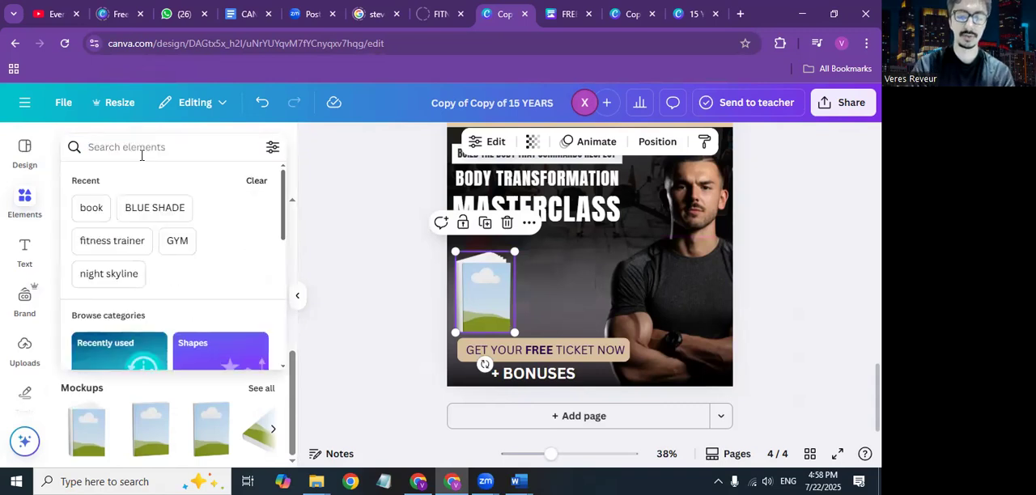
type("laptop")
key("Return")
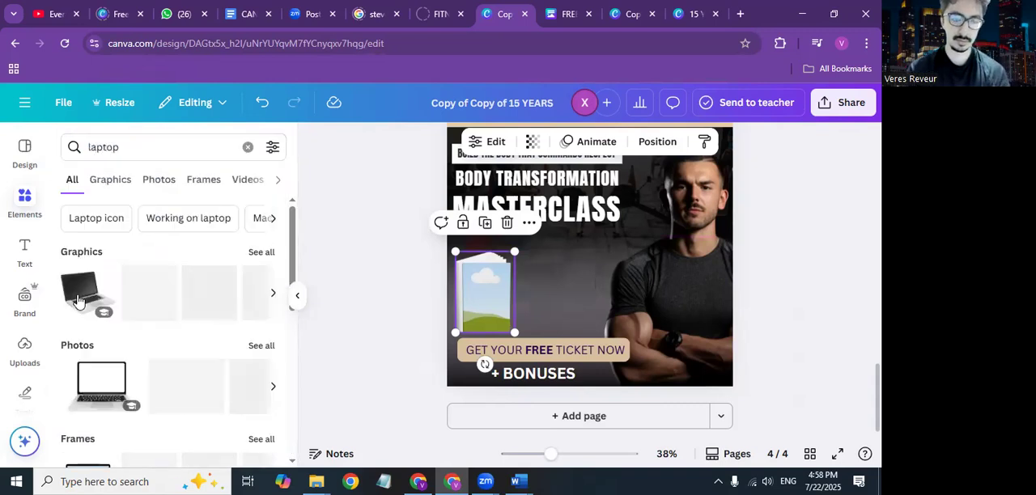
scroll(162, 372, "down", 8)
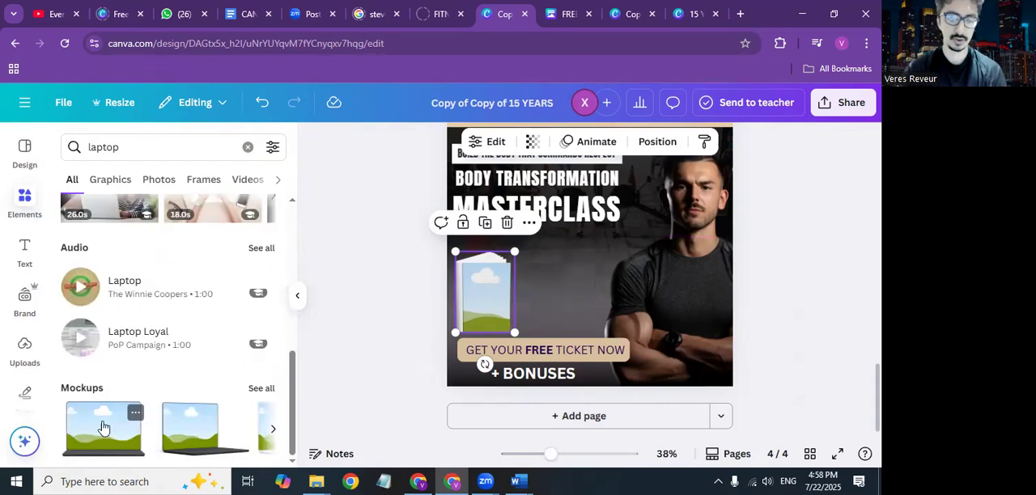
left_click_drag(104, 429, 532, 291)
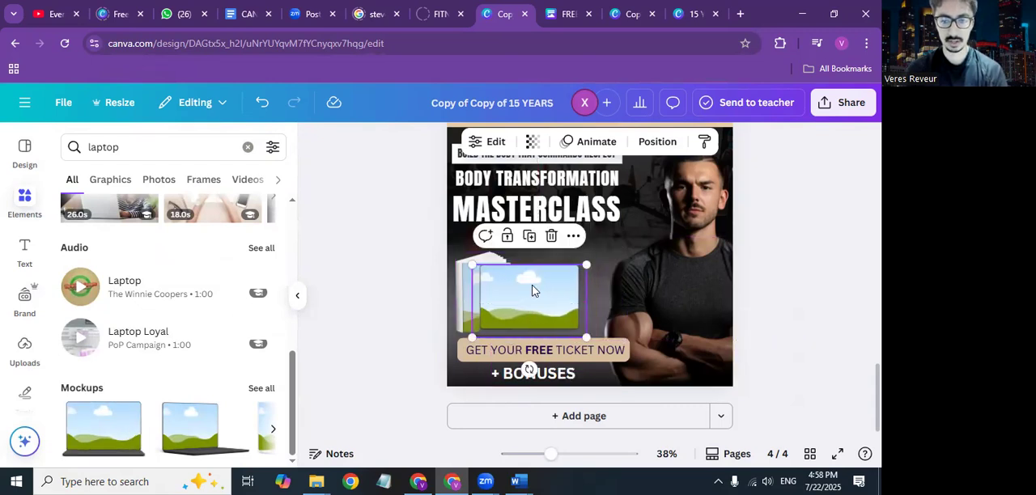
Step: Send the laptop mockup backward behind the book mockup and shrink the book further
left_click(573, 236)
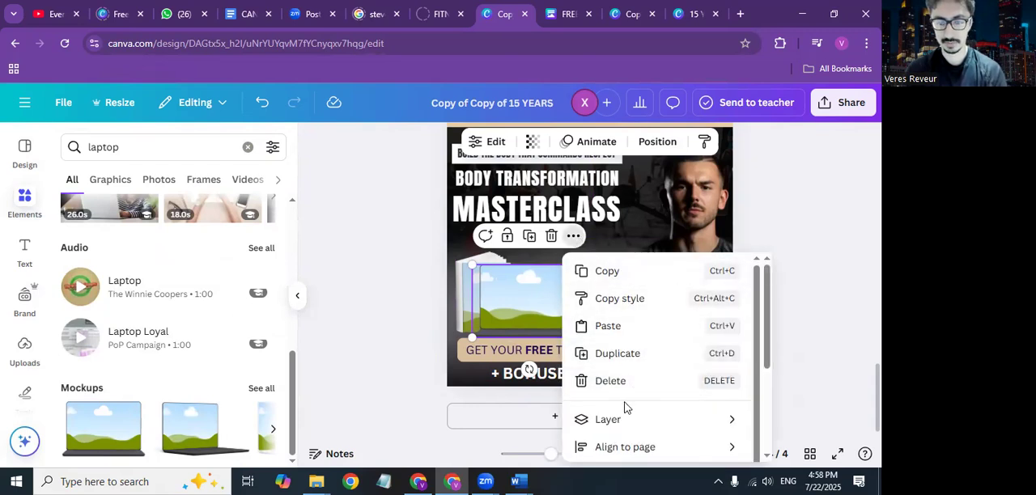
mouse_move(625, 414)
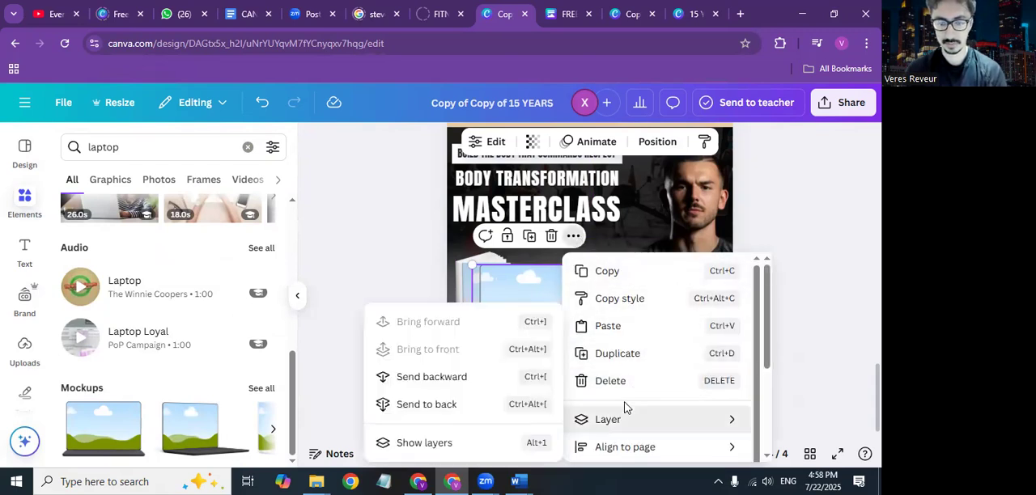
left_click(448, 381)
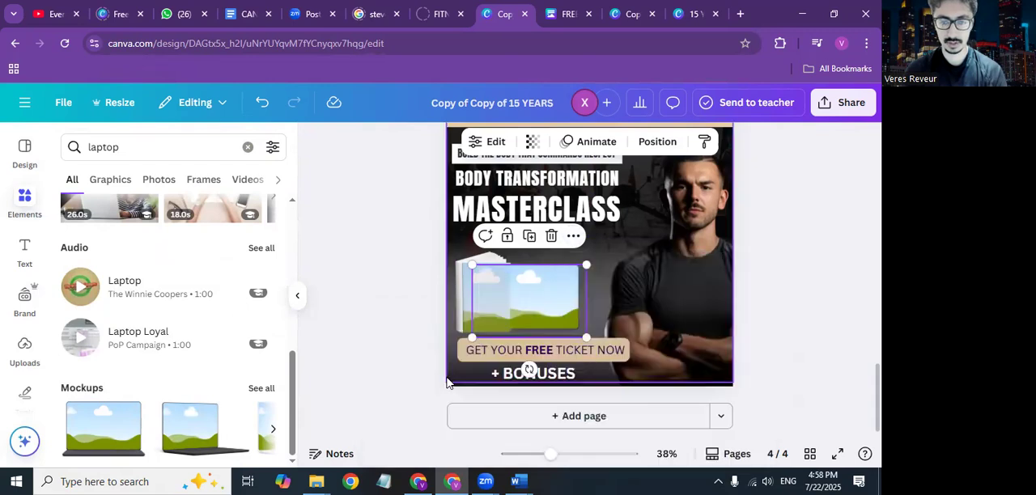
left_click(475, 291)
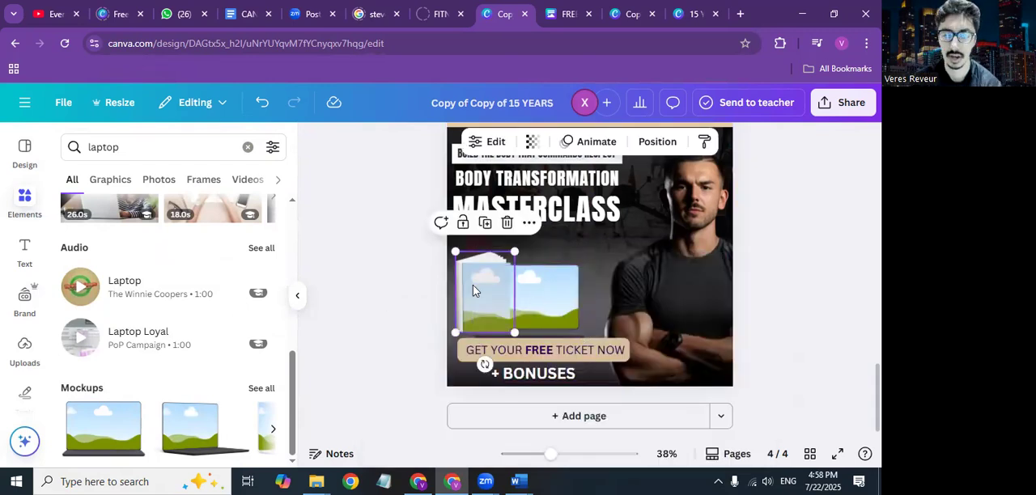
left_click_drag(511, 258, 491, 283)
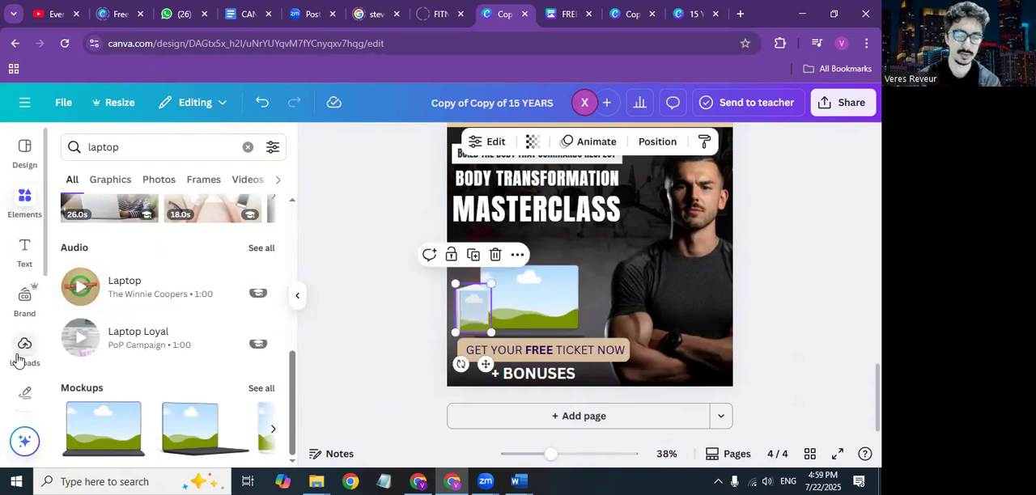
Step: Fill the small book mockup with the uploaded sportswoman photo, and replace the laptop with a landscape book mockup showing the pink app image
left_click(23, 348)
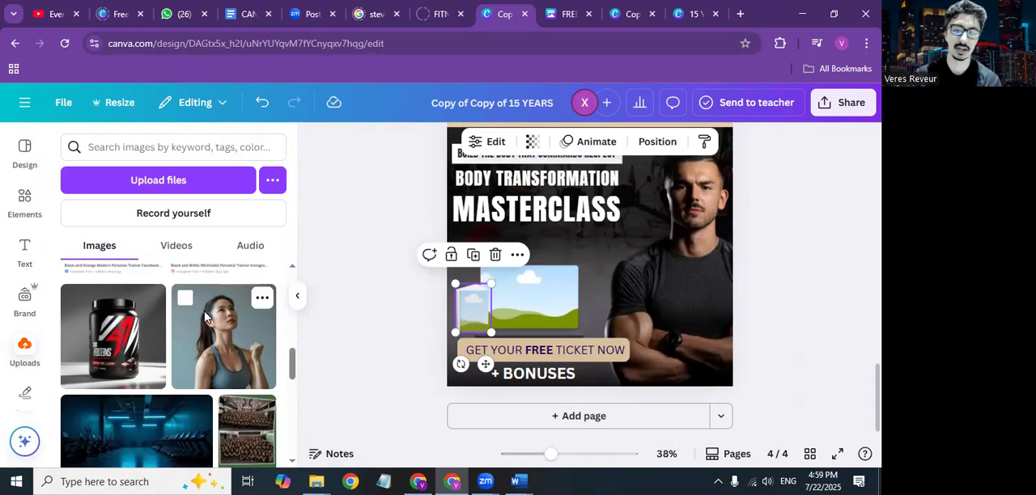
left_click_drag(365, 324, 461, 310)
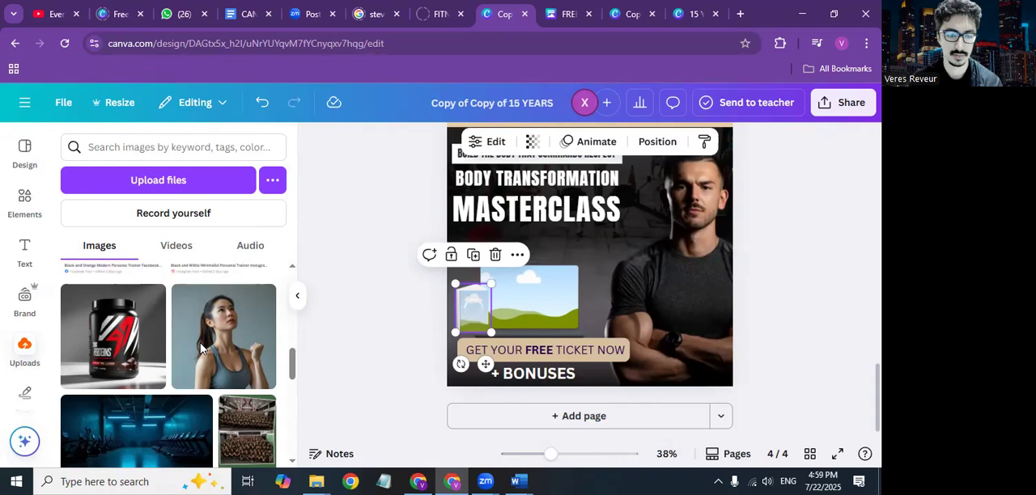
scroll(201, 348, "down", 6)
scroll(201, 348, "down", 4)
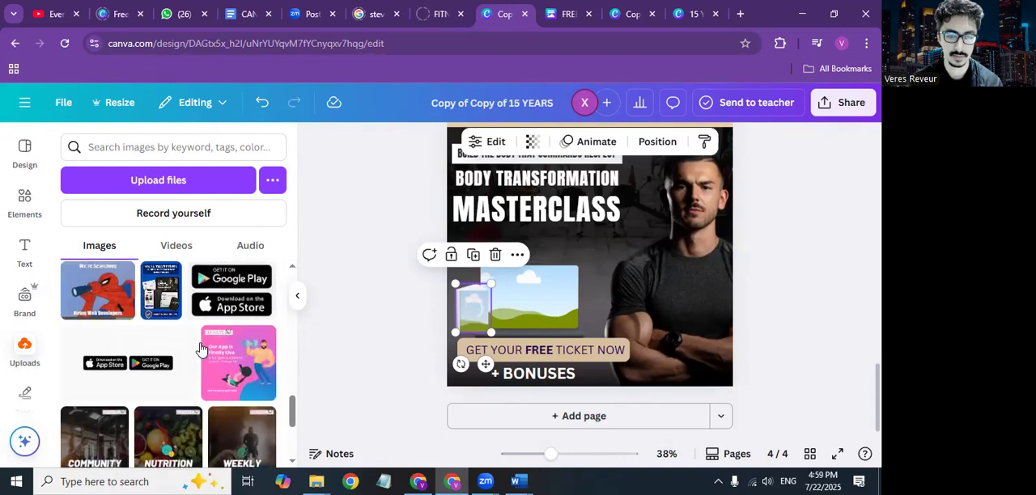
left_click_drag(235, 298, 526, 304)
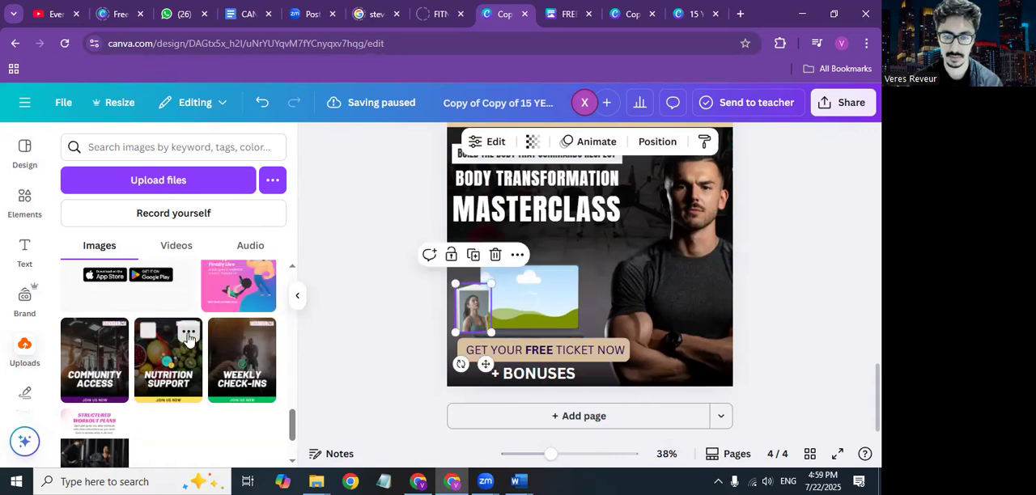
scroll(185, 336, "up", 15)
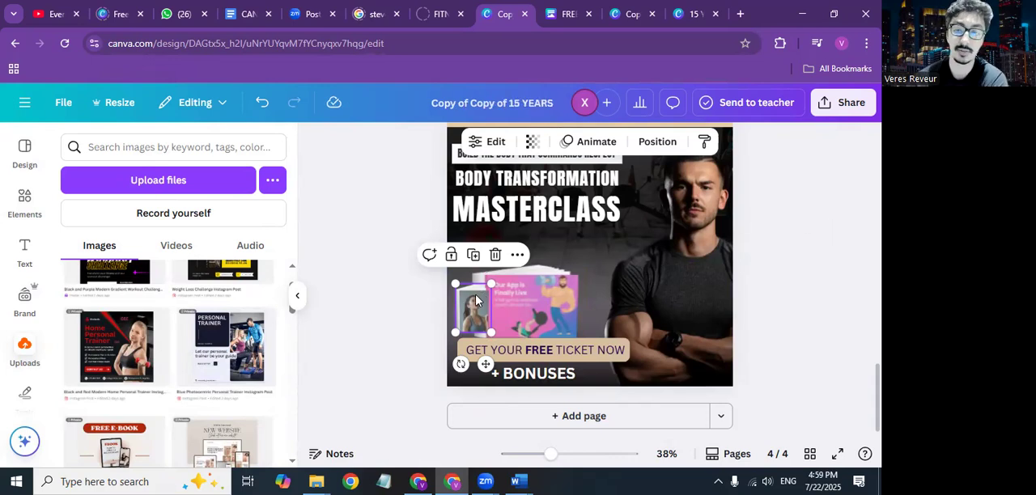
Step: Delete the man's photo from page 4 and put the enlarged sportswoman book mockup in its place
left_click(696, 259)
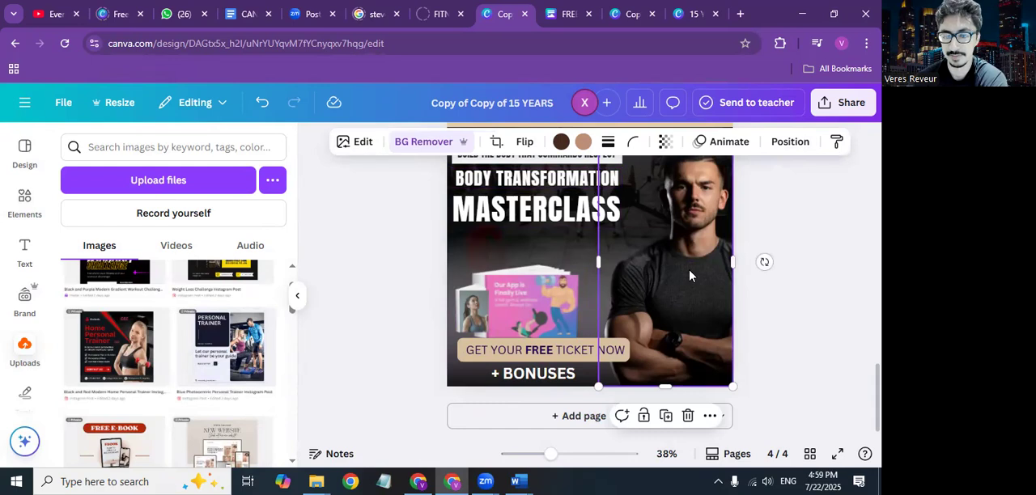
key("Delete")
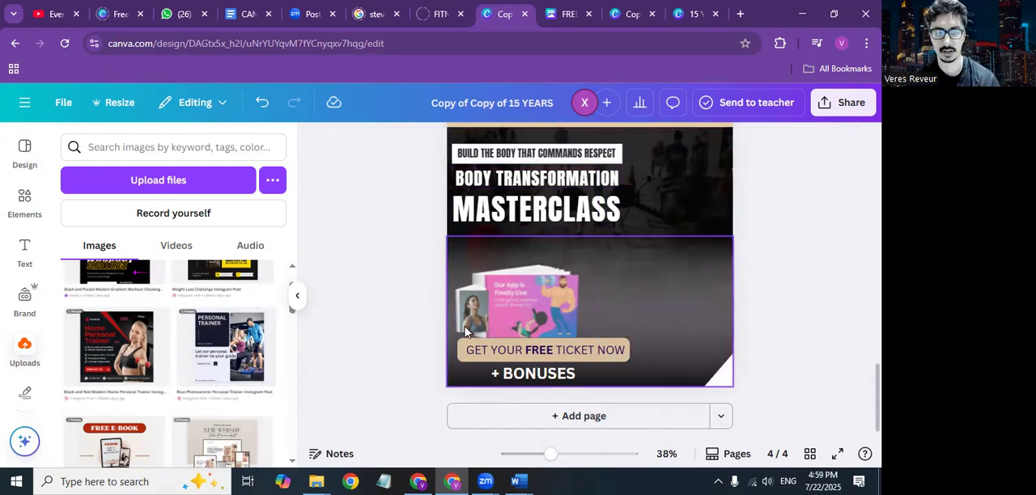
left_click_drag(664, 294, 602, 171)
left_click_drag(663, 257, 663, 242)
left_click_drag(718, 208, 717, 230)
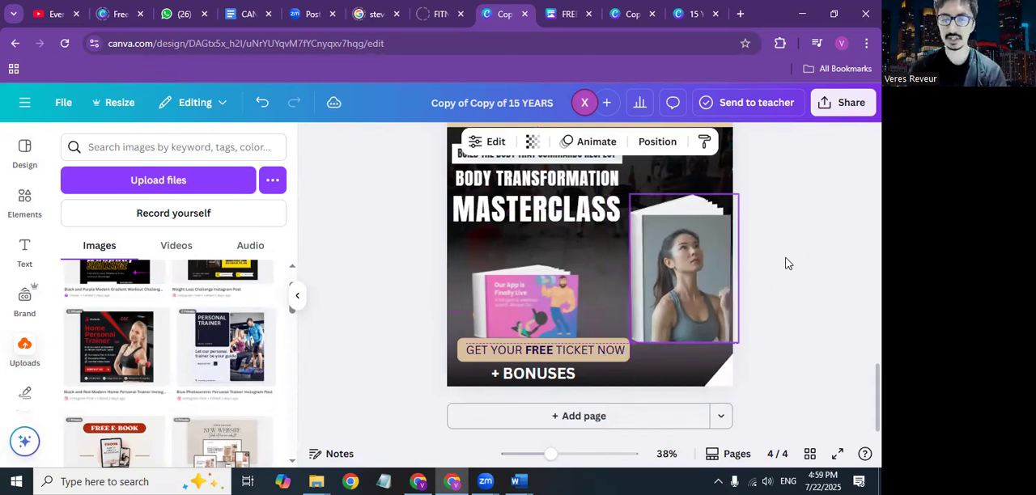
key("Up")
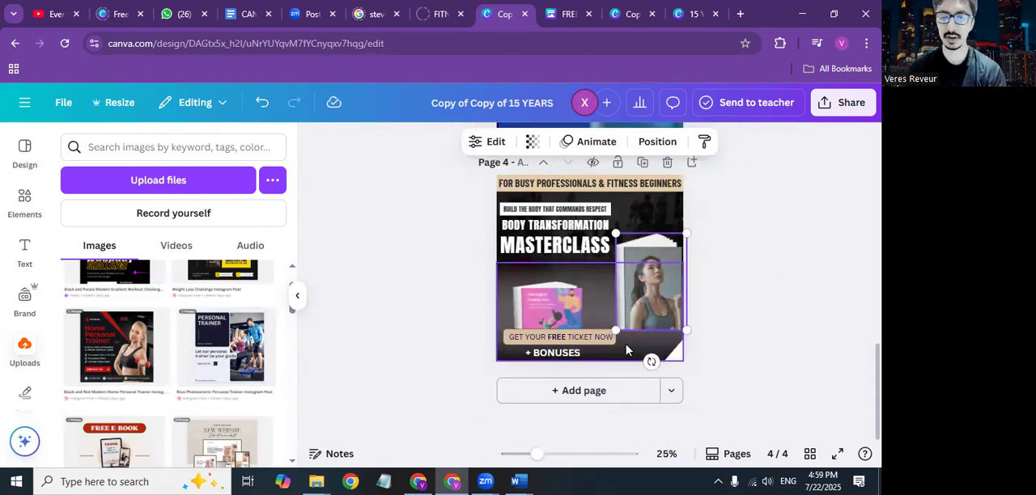
Step: Review page 4's new layout with its book mockups and compare it with page 3
scroll(599, 285, "up", 1)
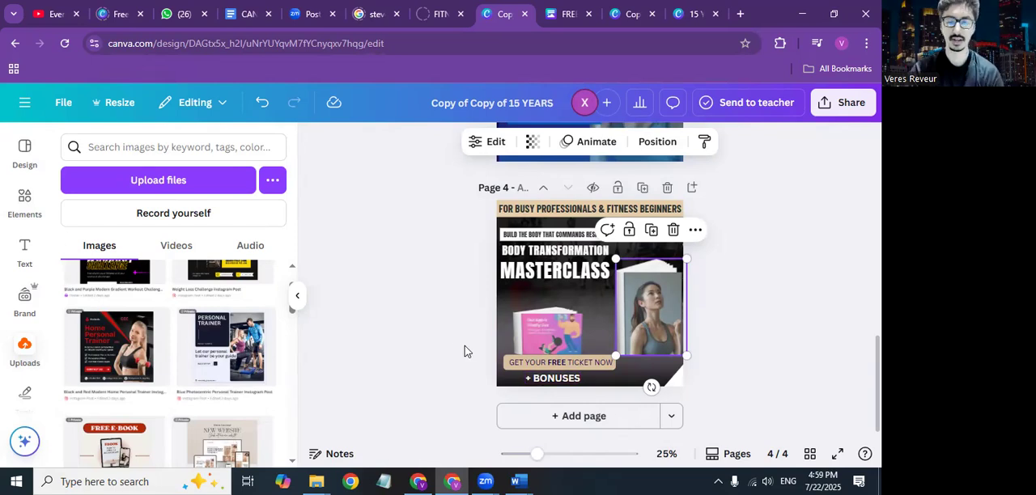
left_click(506, 338)
left_click(457, 295)
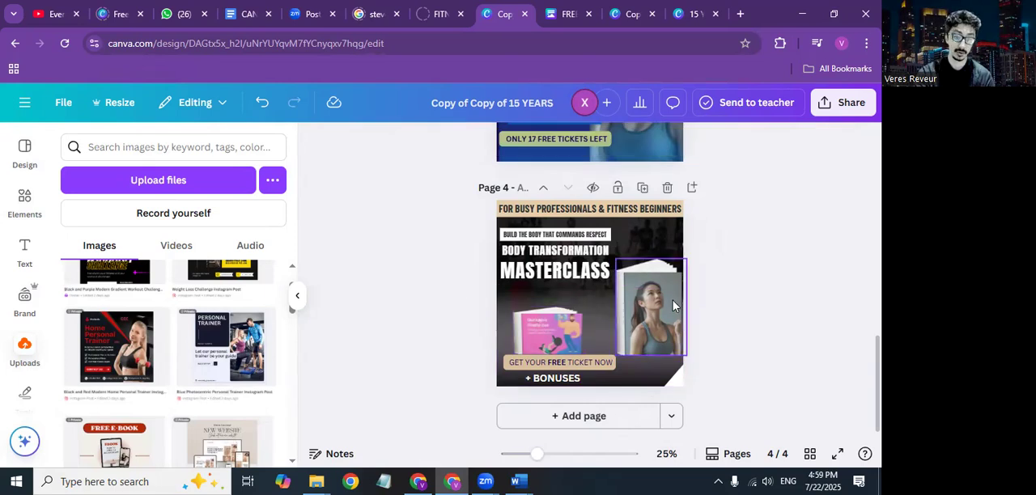
left_click(678, 322)
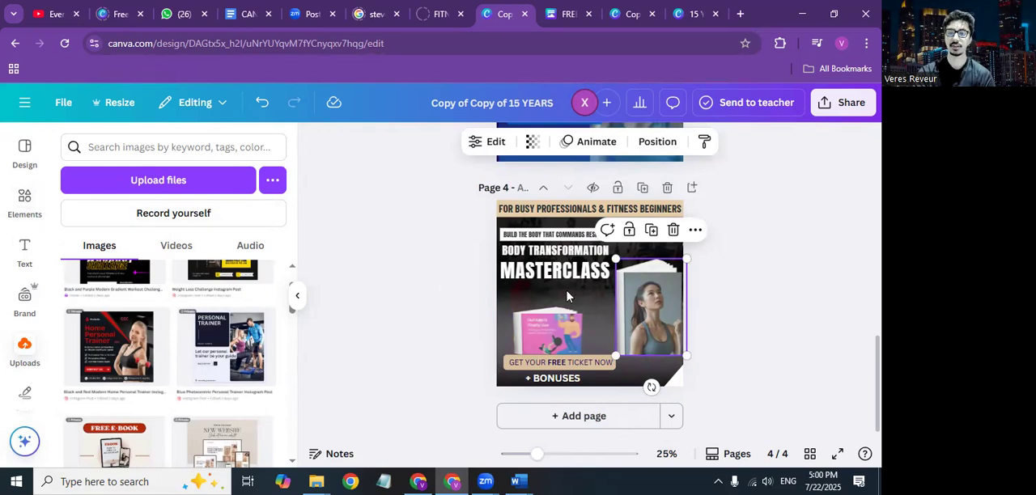
left_click(740, 317)
scroll(738, 318, "up", 2)
scroll(738, 318, "up", 1)
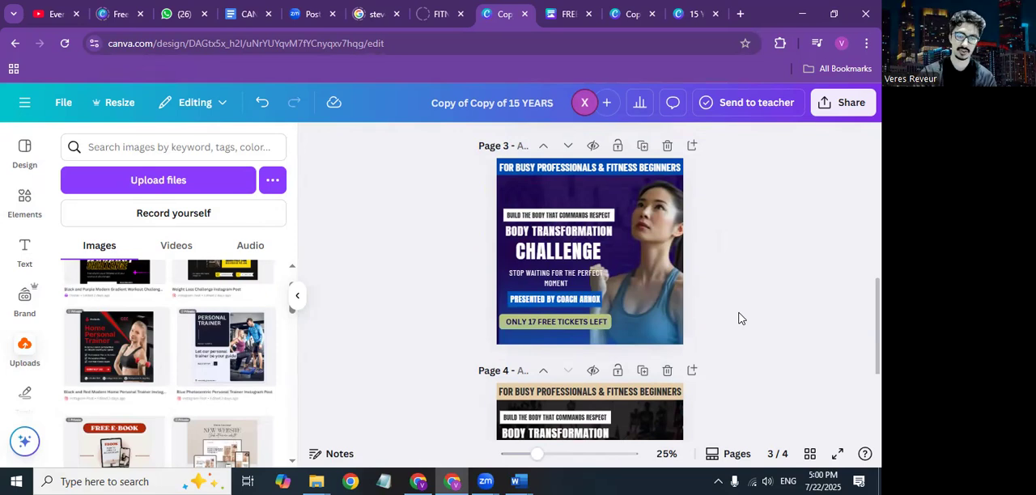
scroll(738, 318, "down", 3)
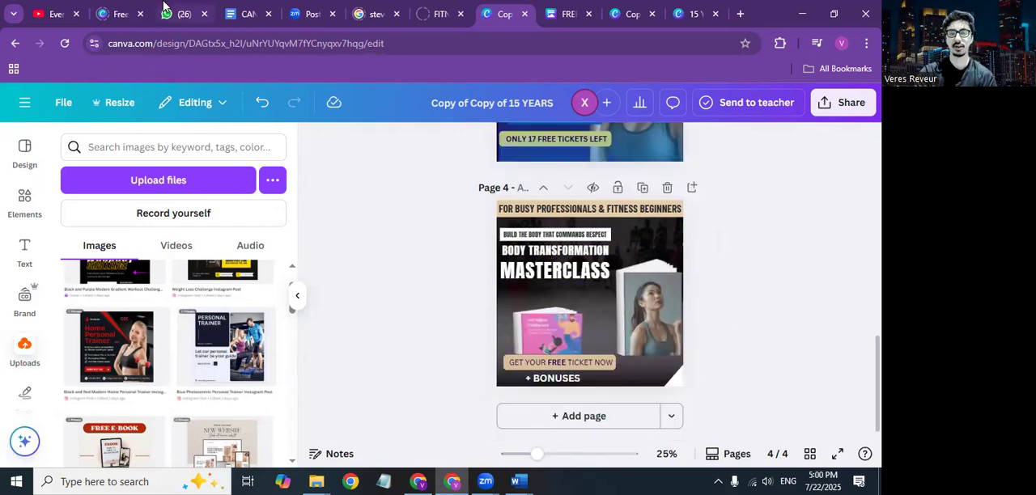
Step: Search the uploaded images for "city" to find a background photo for page 2
scroll(420, 339, "up", 1)
scroll(420, 337, "up", 11)
scroll(419, 338, "down", 4)
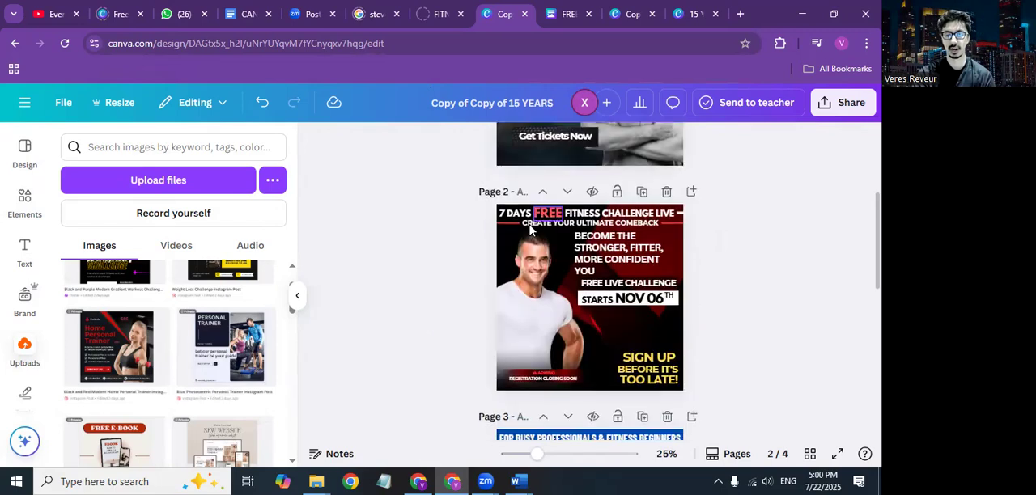
left_click(507, 240)
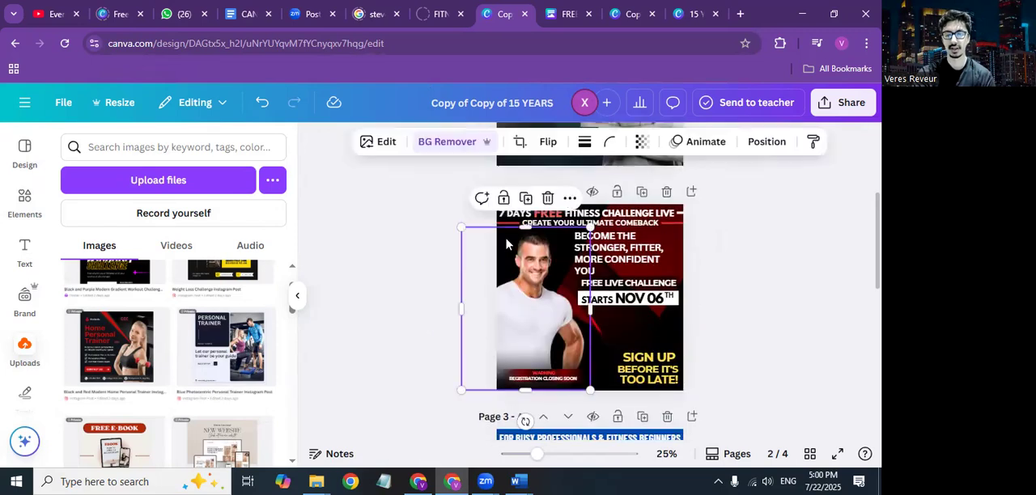
left_click(639, 334)
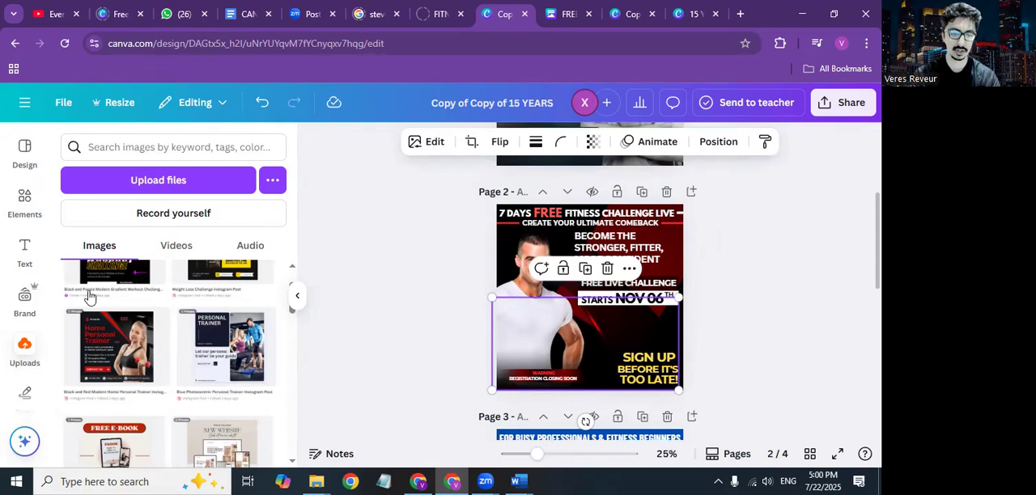
left_click(29, 351)
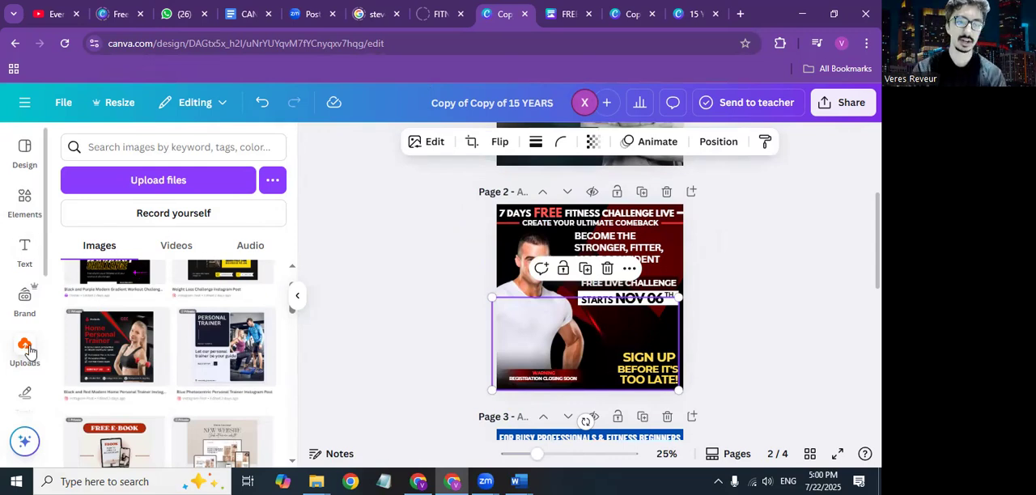
left_click(179, 154)
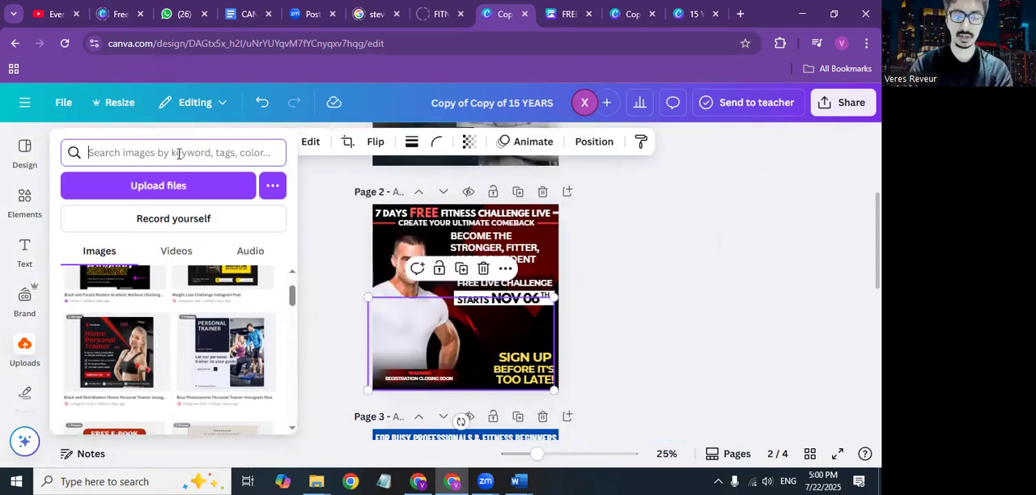
type("city")
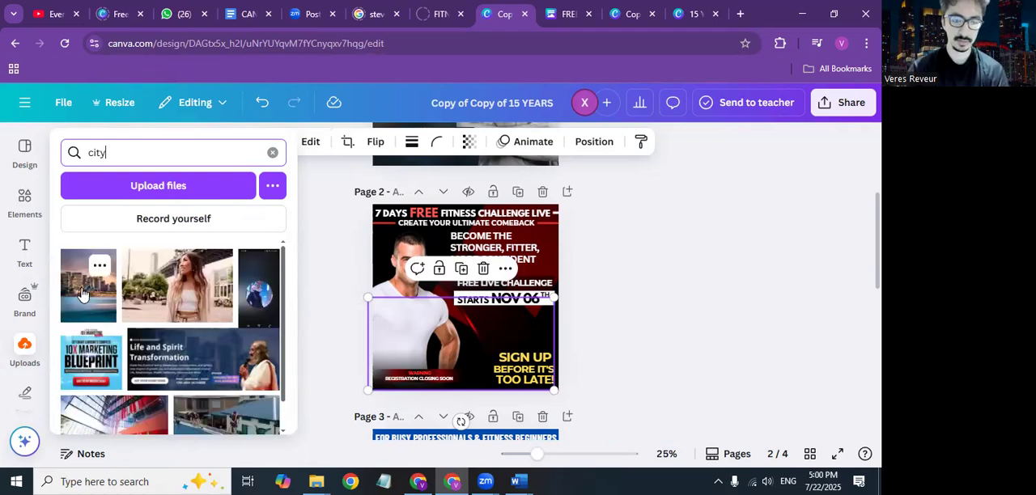
Step: Search the Elements library for "city" in place of the previous laptop search
left_click(24, 206)
double_click(144, 154)
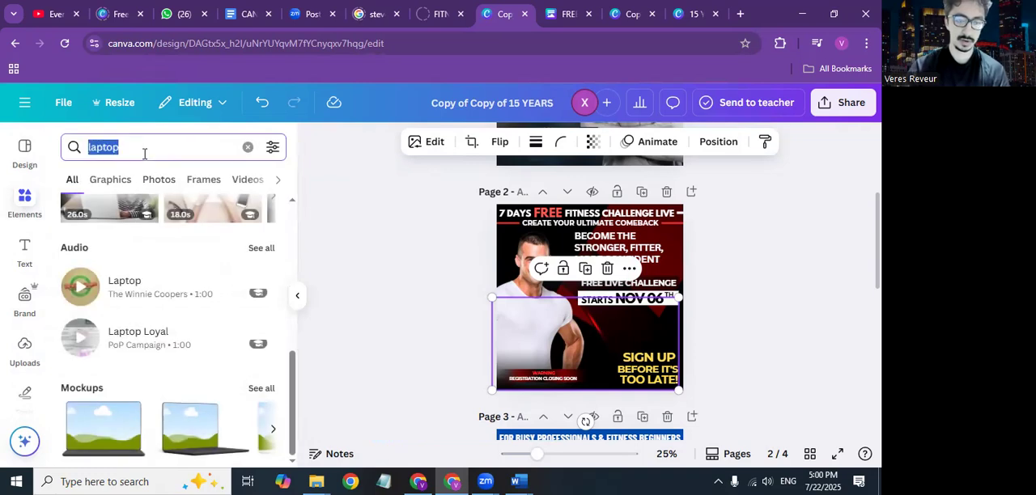
key("BackSpace")
type("city")
key("Return")
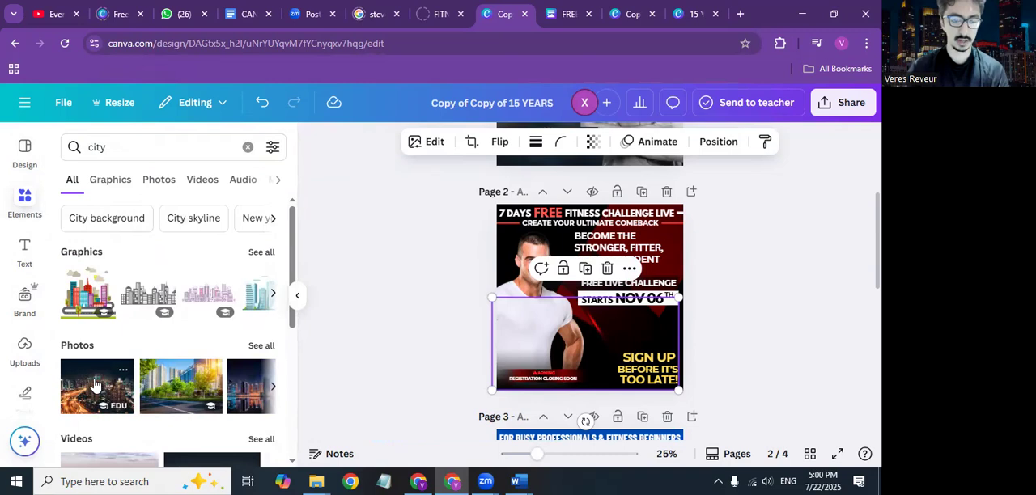
Step: Try to place the night city photo on page 2 and shift the man's photo aside, undoing the move
left_click_drag(89, 384, 625, 312)
left_click_drag(693, 315, 785, 293)
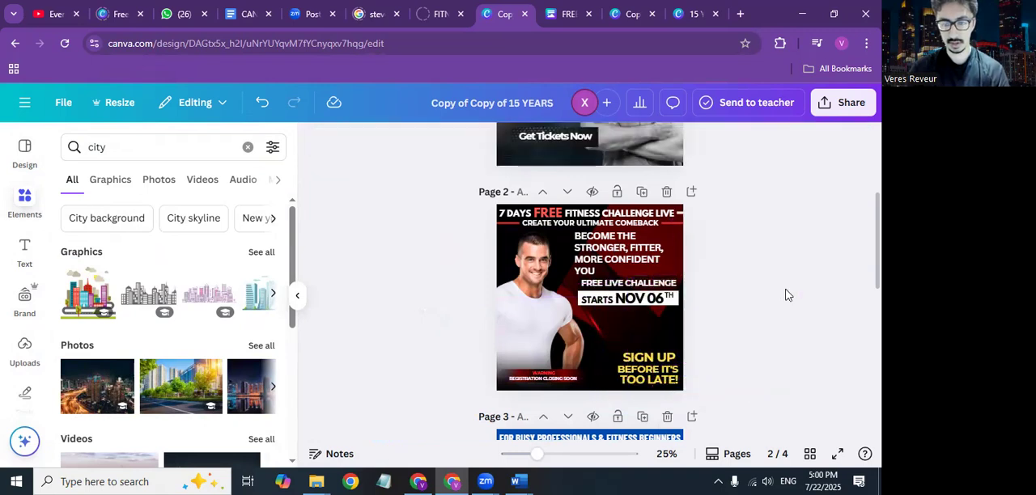
left_click_drag(522, 294, 429, 292)
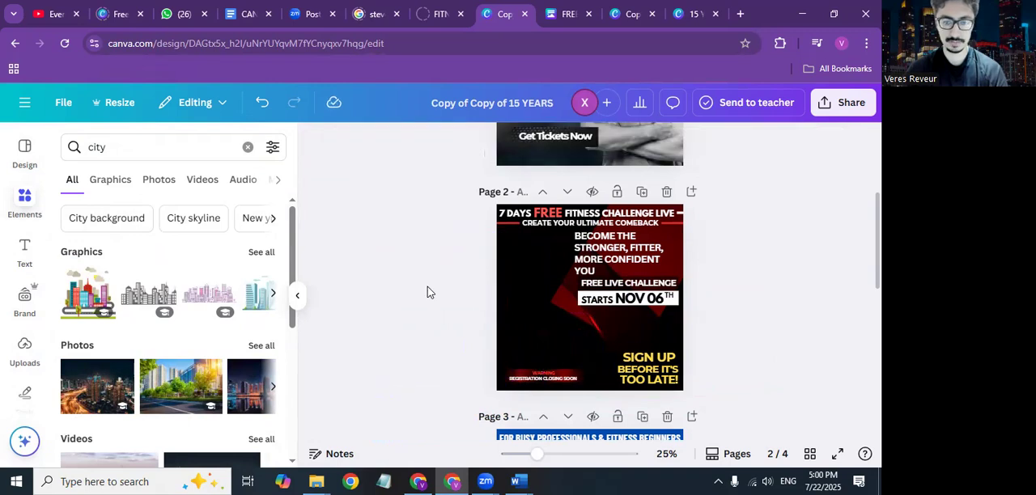
left_click(257, 111)
left_click_drag(485, 326, 516, 348)
left_click_drag(516, 307, 490, 377)
Step: Fill page 2 with the night city photo and send it to the back behind the other elements
left_click_drag(97, 381, 510, 254)
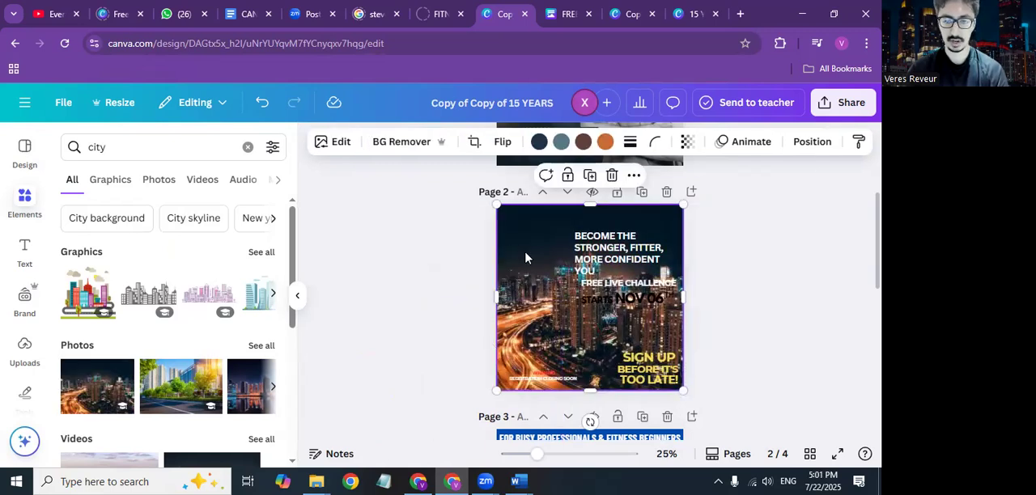
right_click(526, 259)
mouse_move(571, 255)
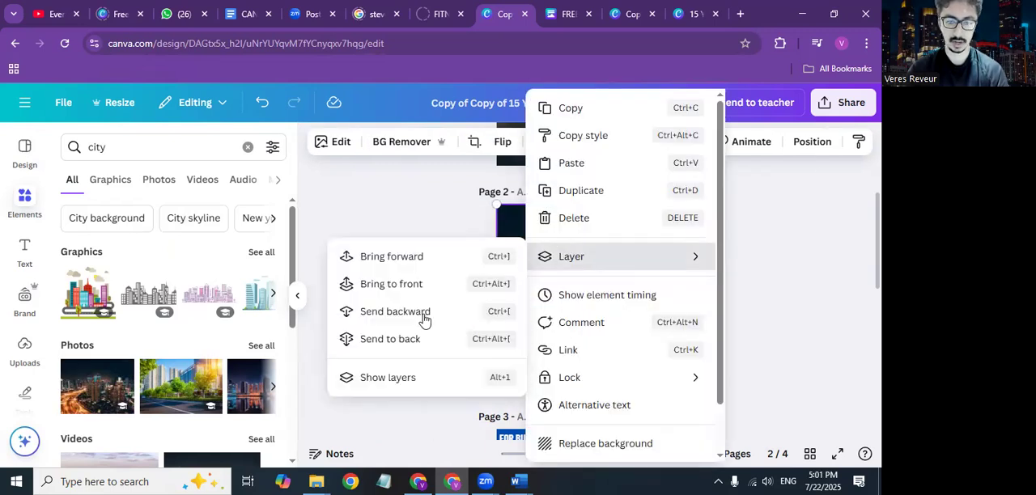
left_click(393, 344)
Step: Reposition the man's photo and the slanted red shape over page 2's city background
left_click_drag(520, 324, 535, 233)
left_click(509, 345)
left_click_drag(592, 330, 619, 318)
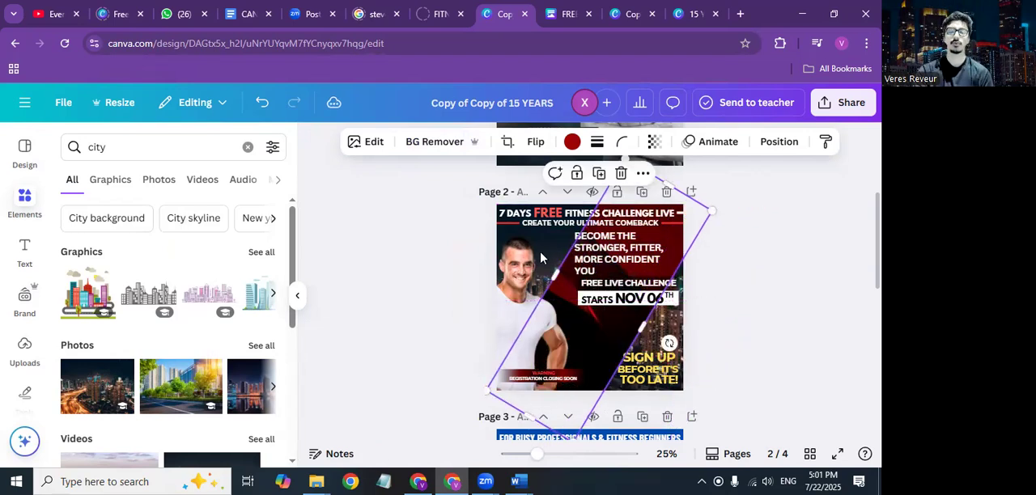